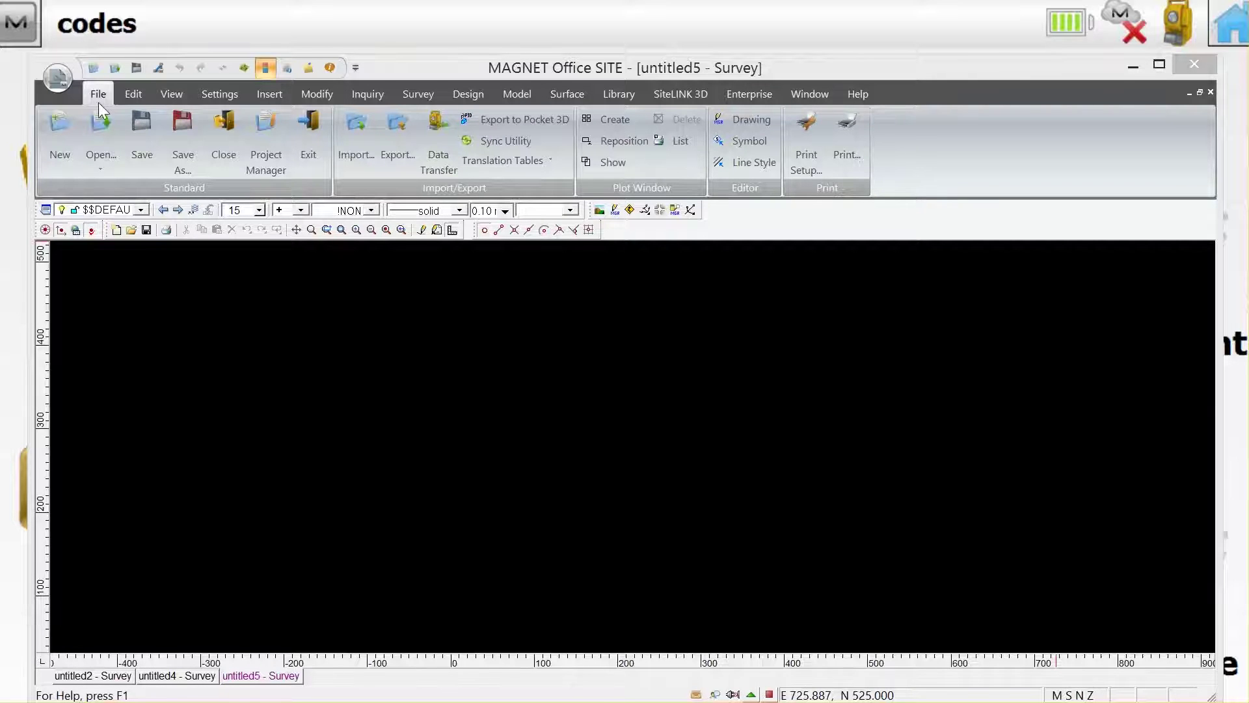
Step: Open the Global Survey Codes library from the Library tab
{"action": "left_click", "coordinate": [615, 95]}
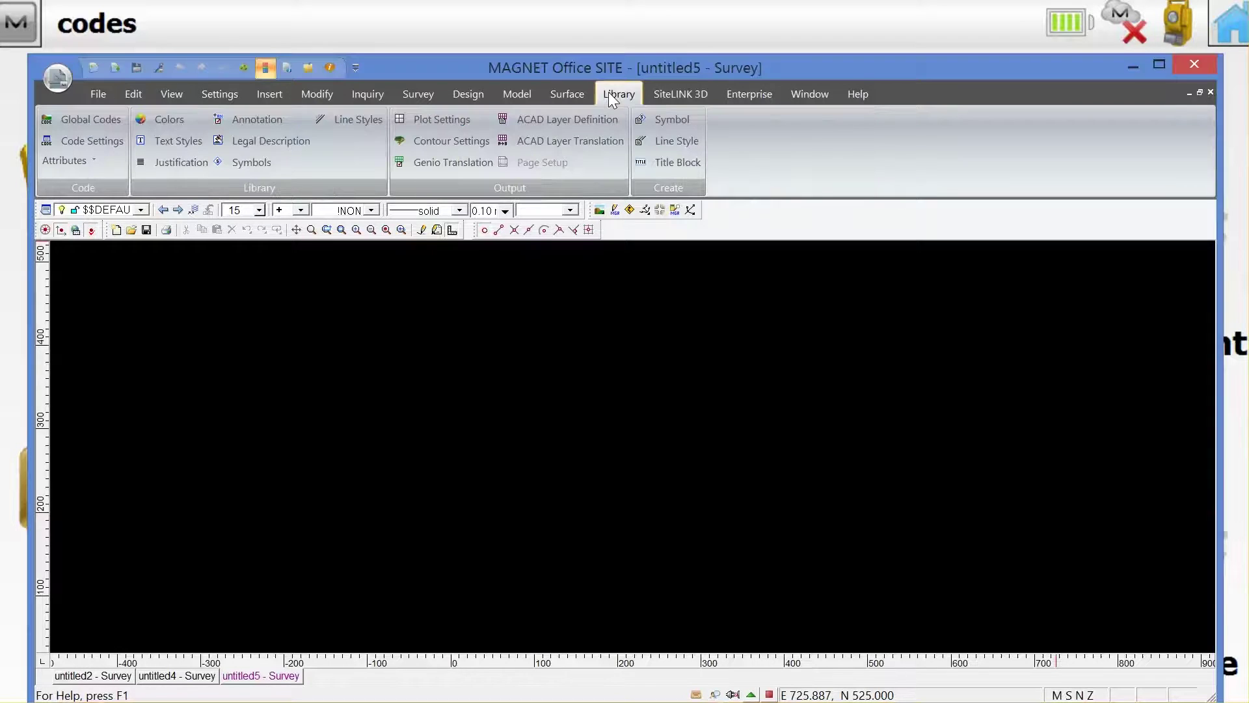
{"action": "left_click", "coordinate": [60, 119]}
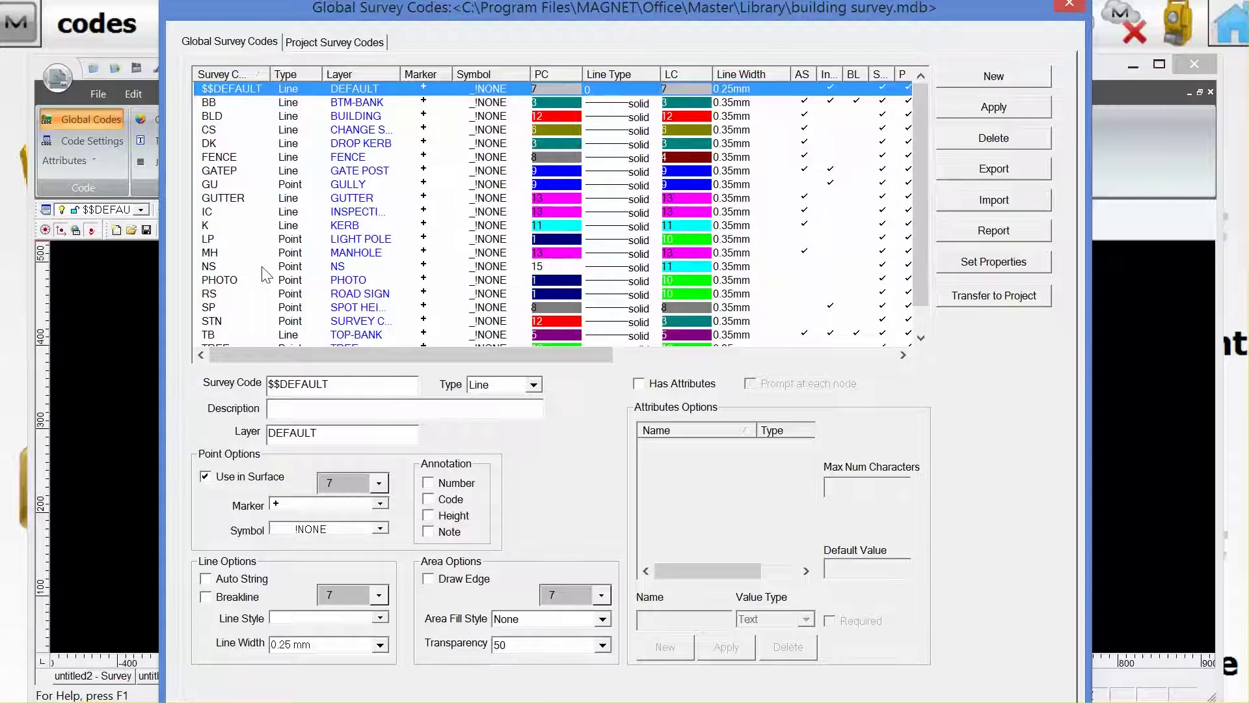
Step: Select the BLD code and confirm it stays a line code with no symbol and a solid line style
{"action": "left_click", "coordinate": [215, 118]}
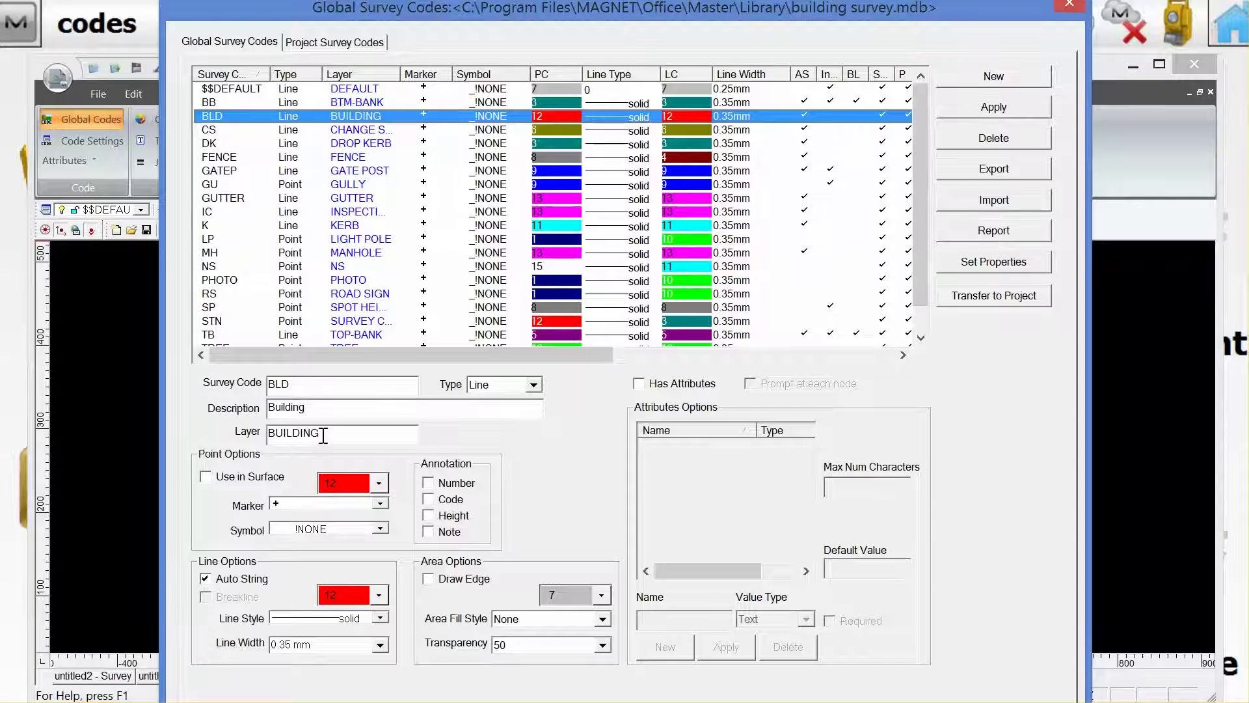
{"action": "left_click", "coordinate": [533, 386]}
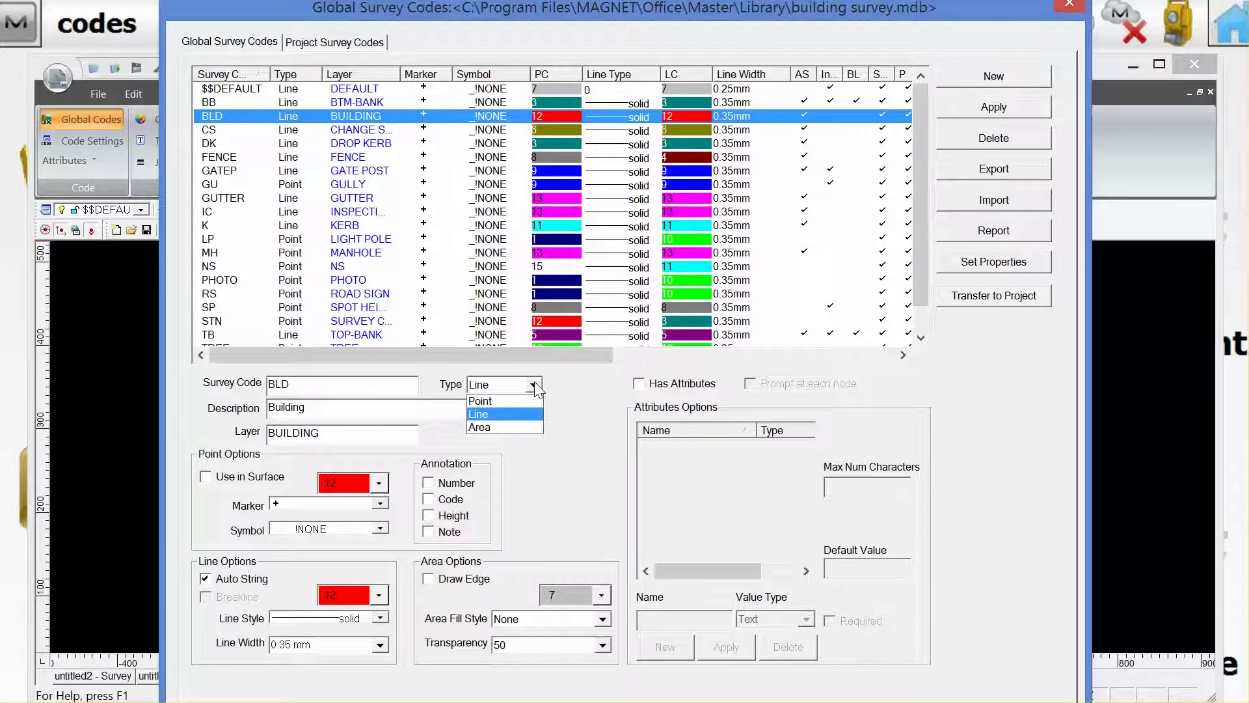
{"action": "left_click", "coordinate": [534, 386]}
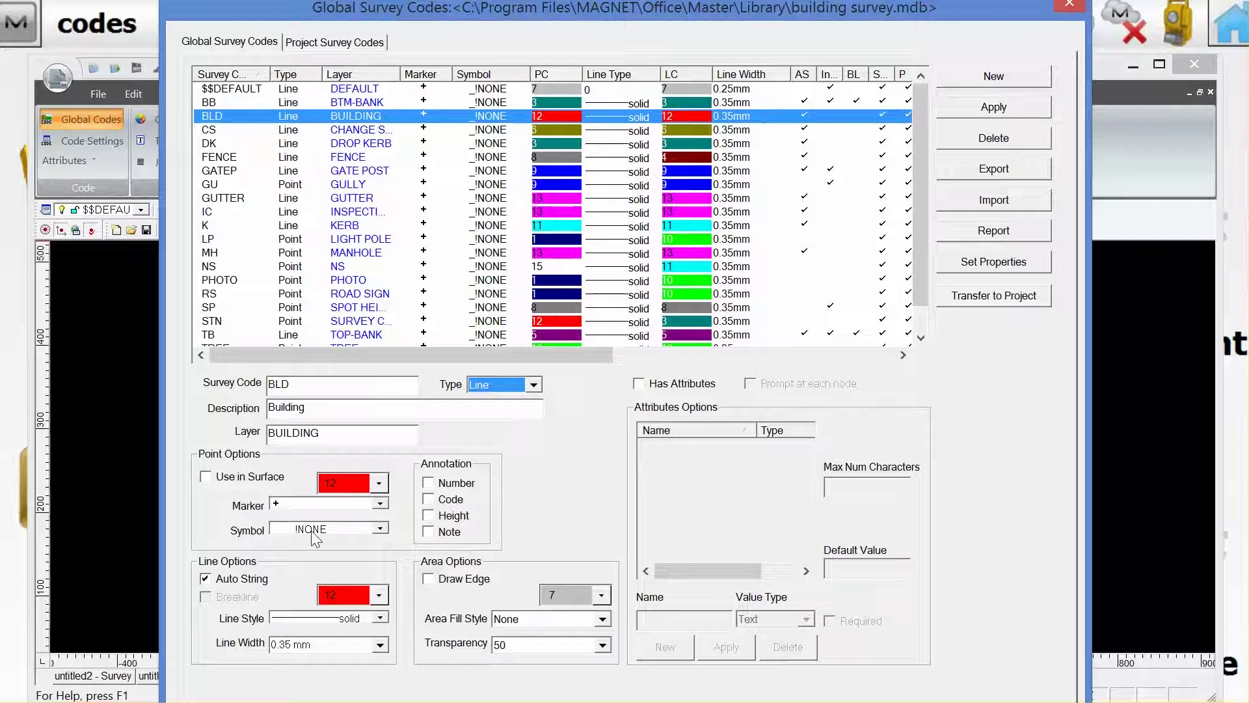
{"action": "left_click", "coordinate": [380, 529]}
{"action": "left_click", "coordinate": [377, 531]}
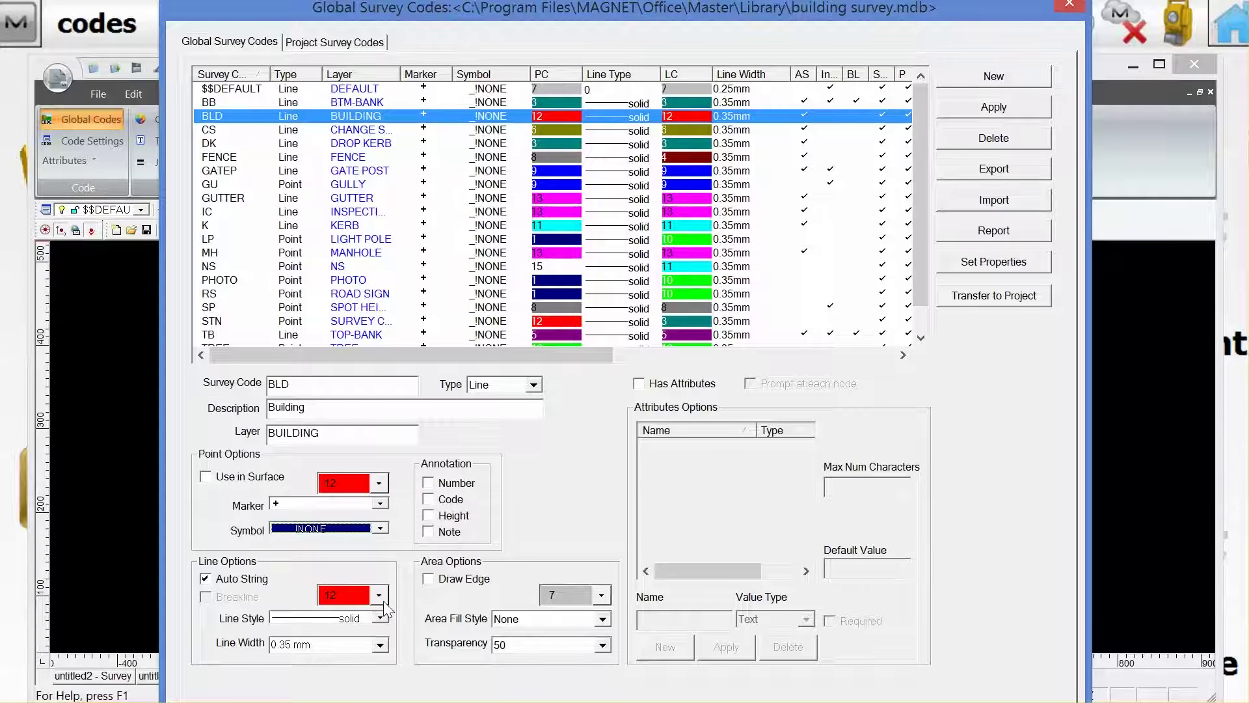
{"action": "left_click", "coordinate": [380, 618]}
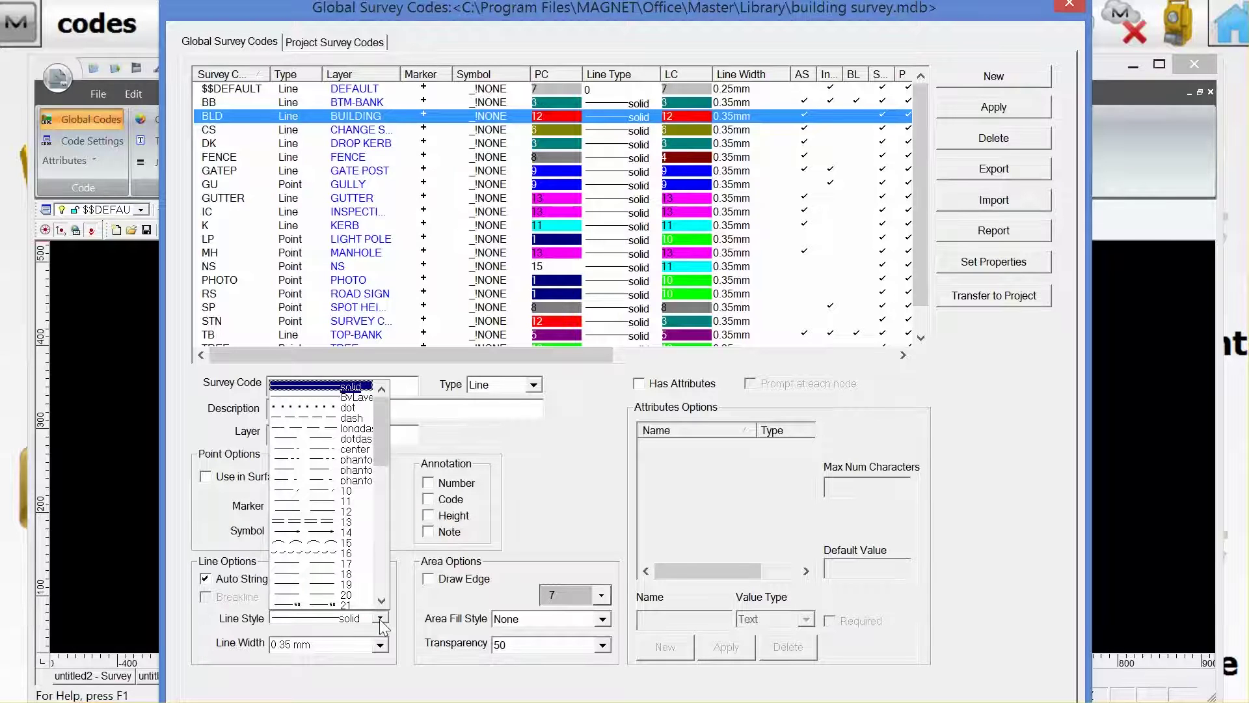
{"action": "left_click", "coordinate": [380, 619]}
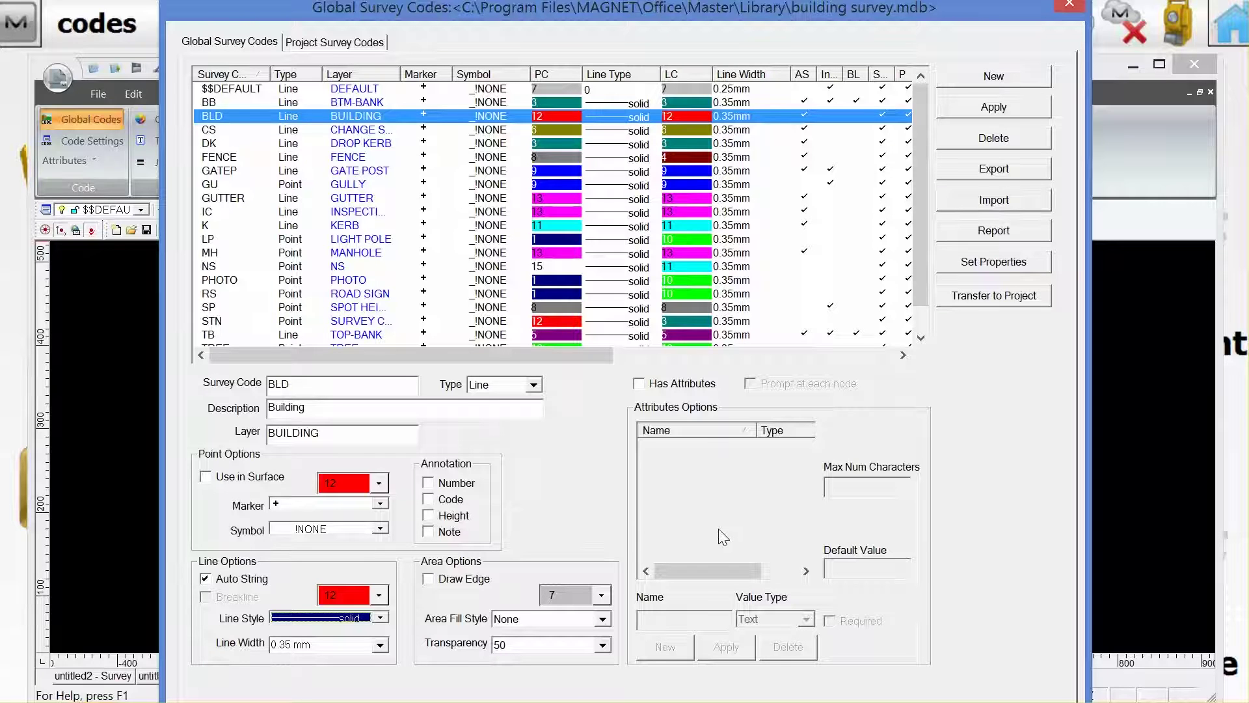
Step: Turn on Has Attributes and Prompt at each node for the BLD code
{"action": "left_click", "coordinate": [640, 384]}
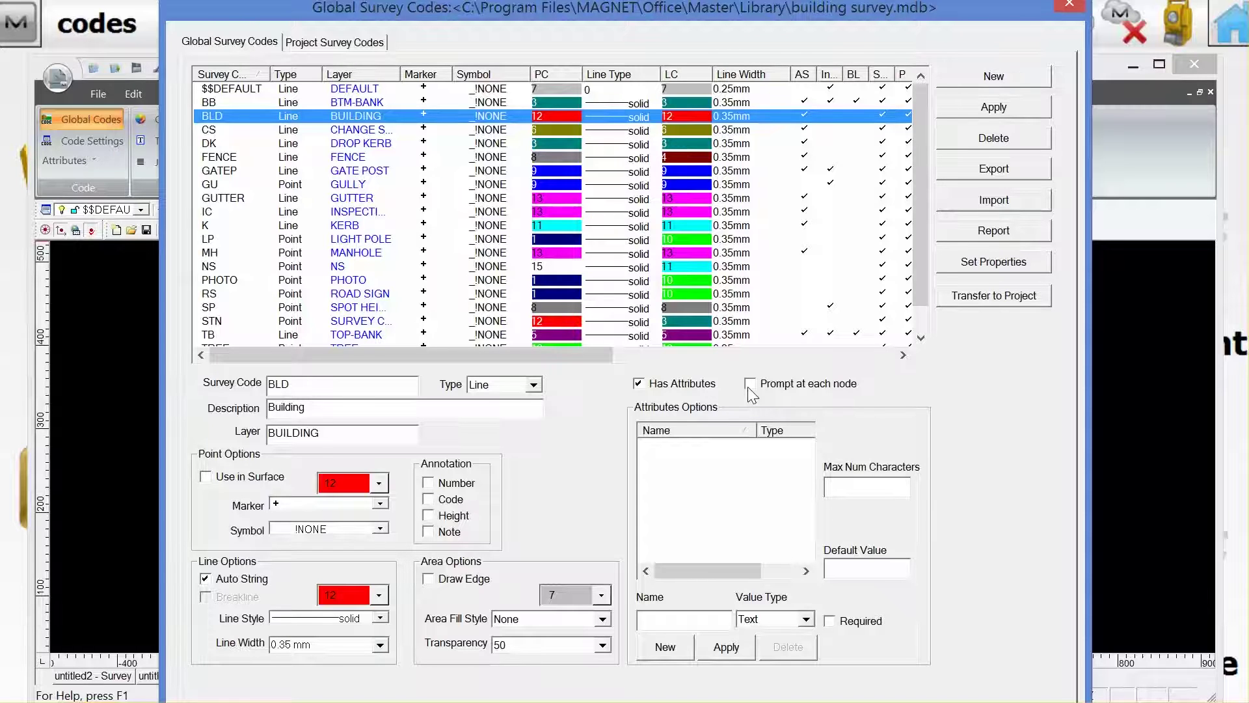
{"action": "left_click", "coordinate": [749, 384]}
Step: Name the new BLD attribute 'type' and set its value type to Menu
{"action": "left_click", "coordinate": [664, 650]}
{"action": "type", "text": "typ"}
{"action": "type", "text": "e"}
{"action": "left_click", "coordinate": [805, 620]}
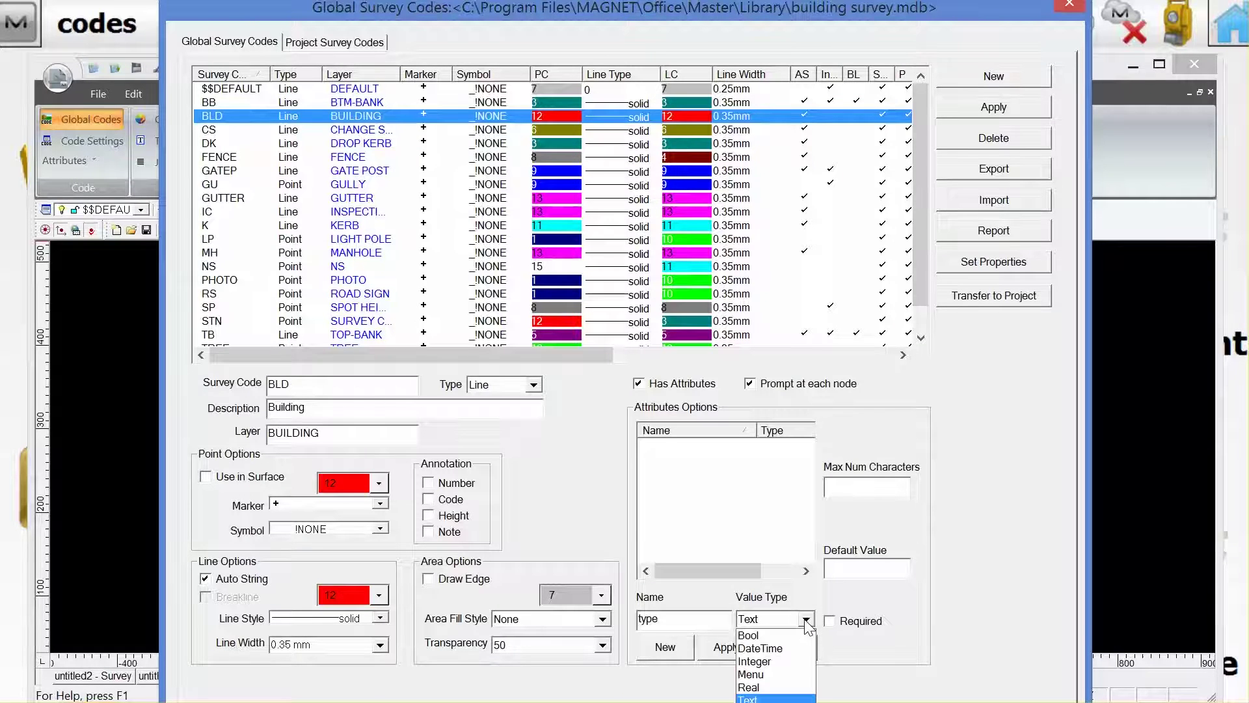
{"action": "left_click", "coordinate": [770, 675]}
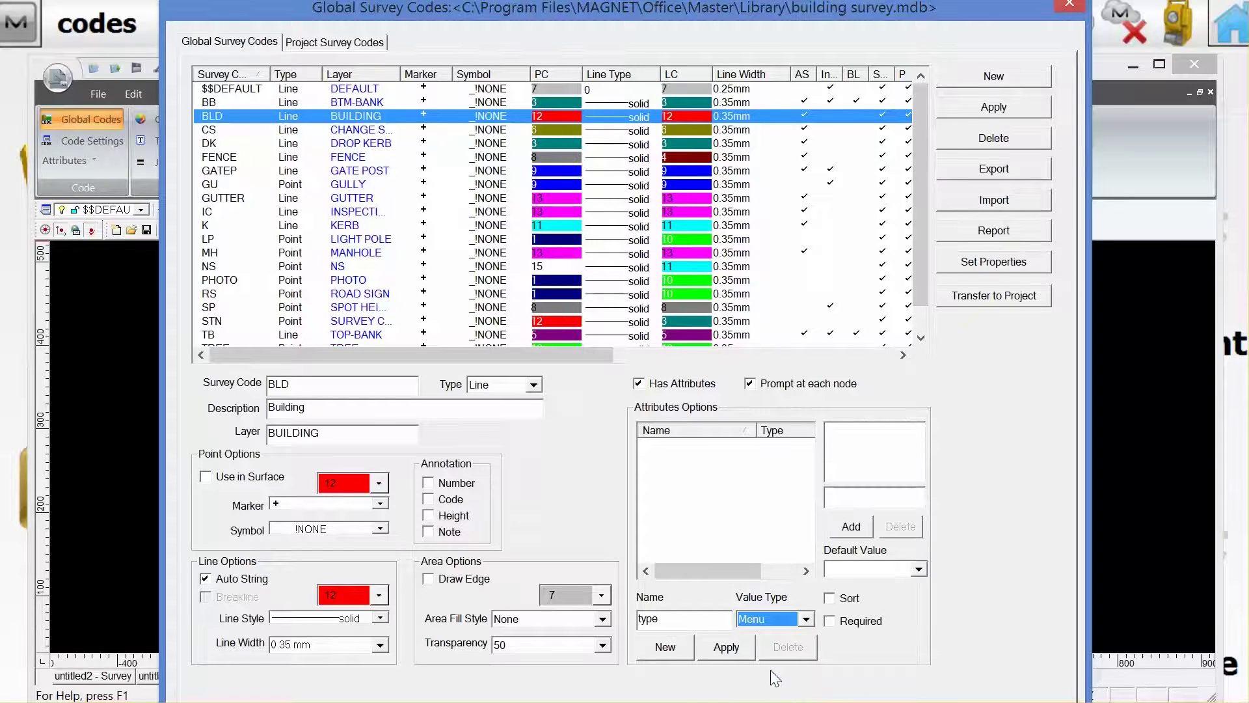
{"action": "left_click", "coordinate": [732, 647]}
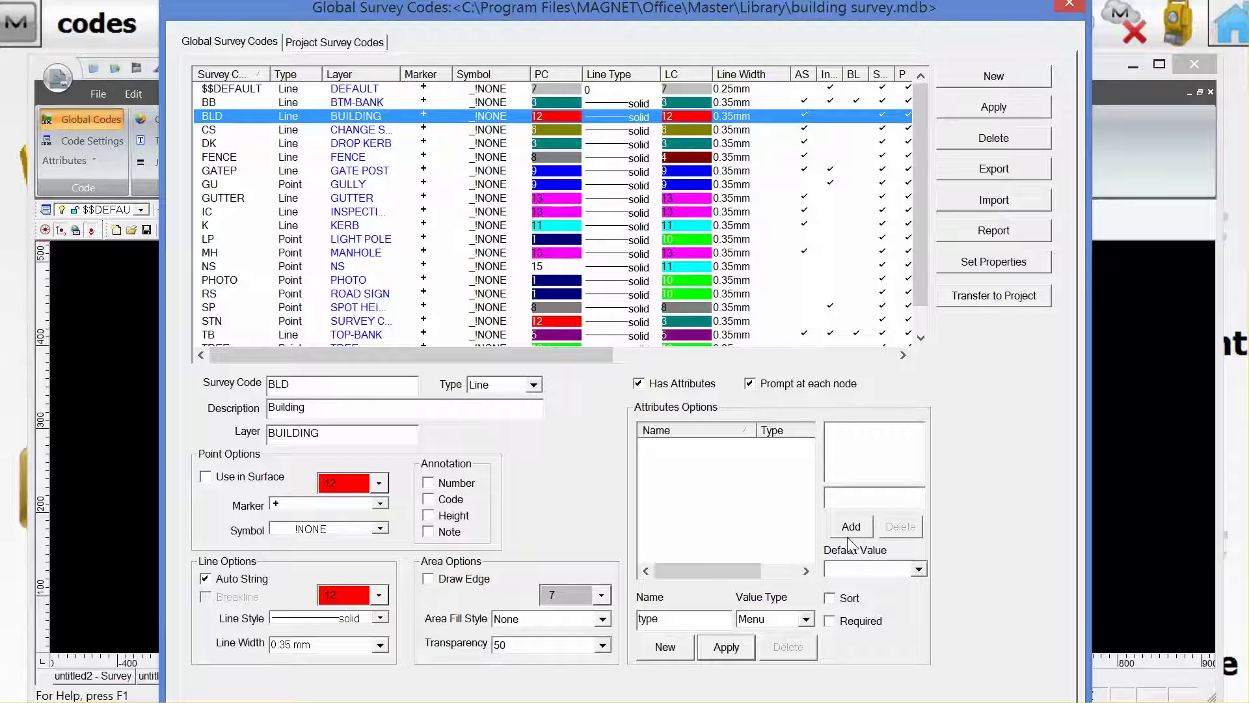
Step: Add menu choices house, garage, brick and concrete, then save and apply the attribute
{"action": "left_click", "coordinate": [845, 570]}
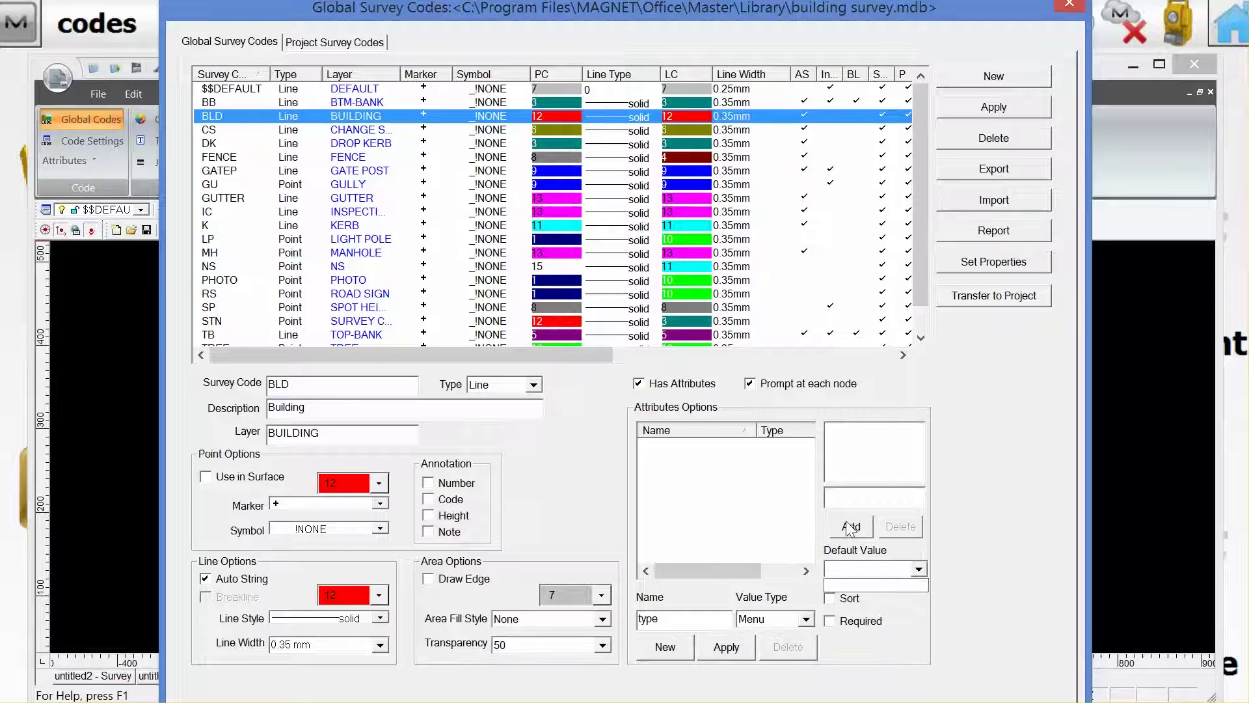
{"action": "left_click", "coordinate": [847, 500]}
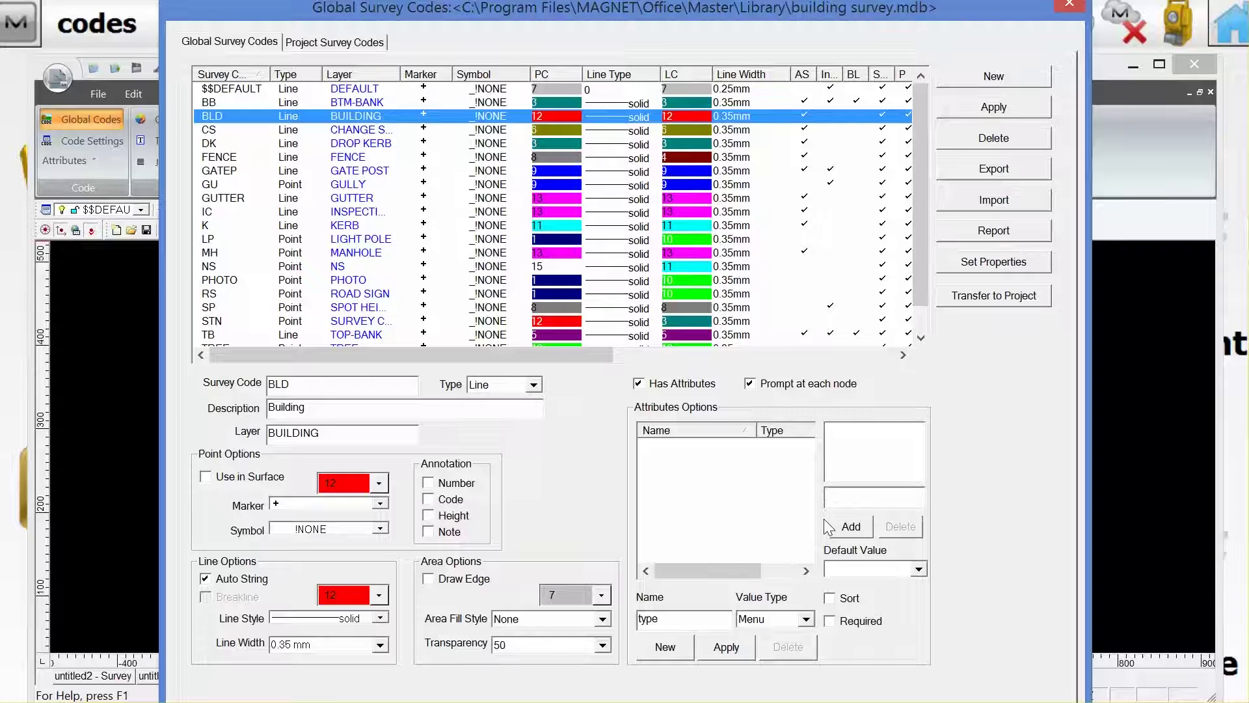
{"action": "type", "text": "hou"}
{"action": "type", "text": "se"}
{"action": "left_click", "coordinate": [849, 532]}
{"action": "type", "text": "g"}
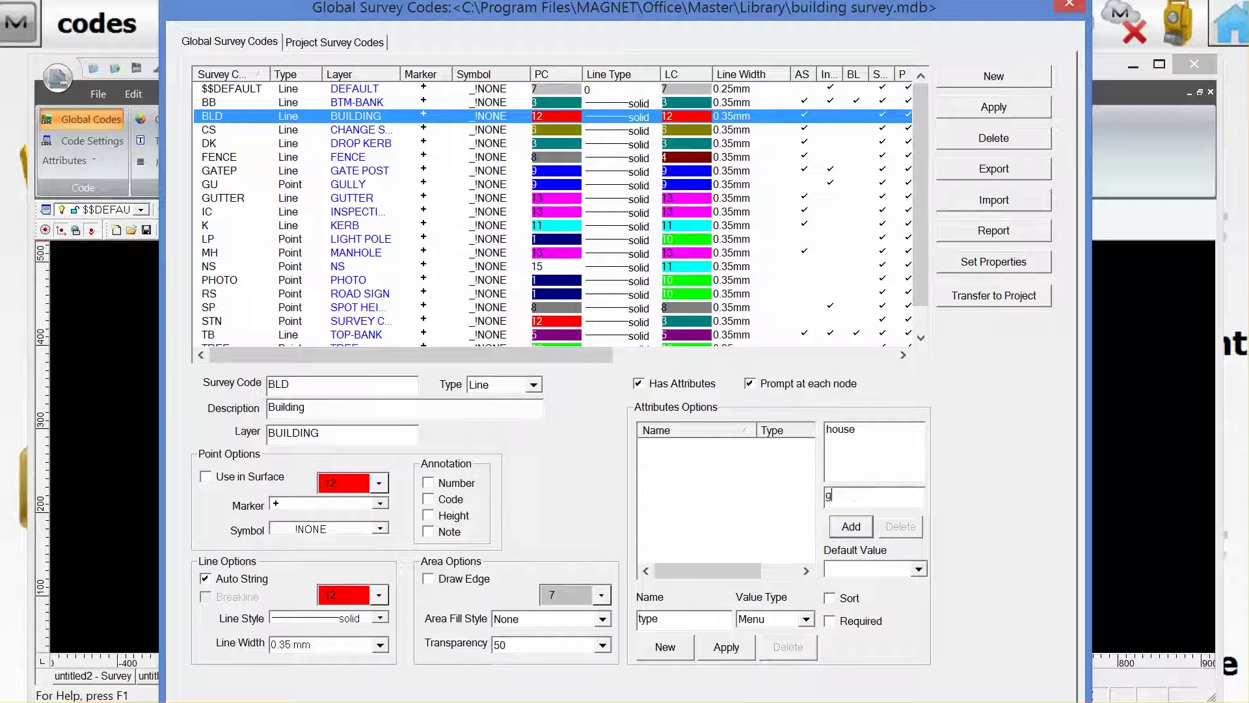
{"action": "type", "text": "arage"}
{"action": "left_click", "coordinate": [852, 531]}
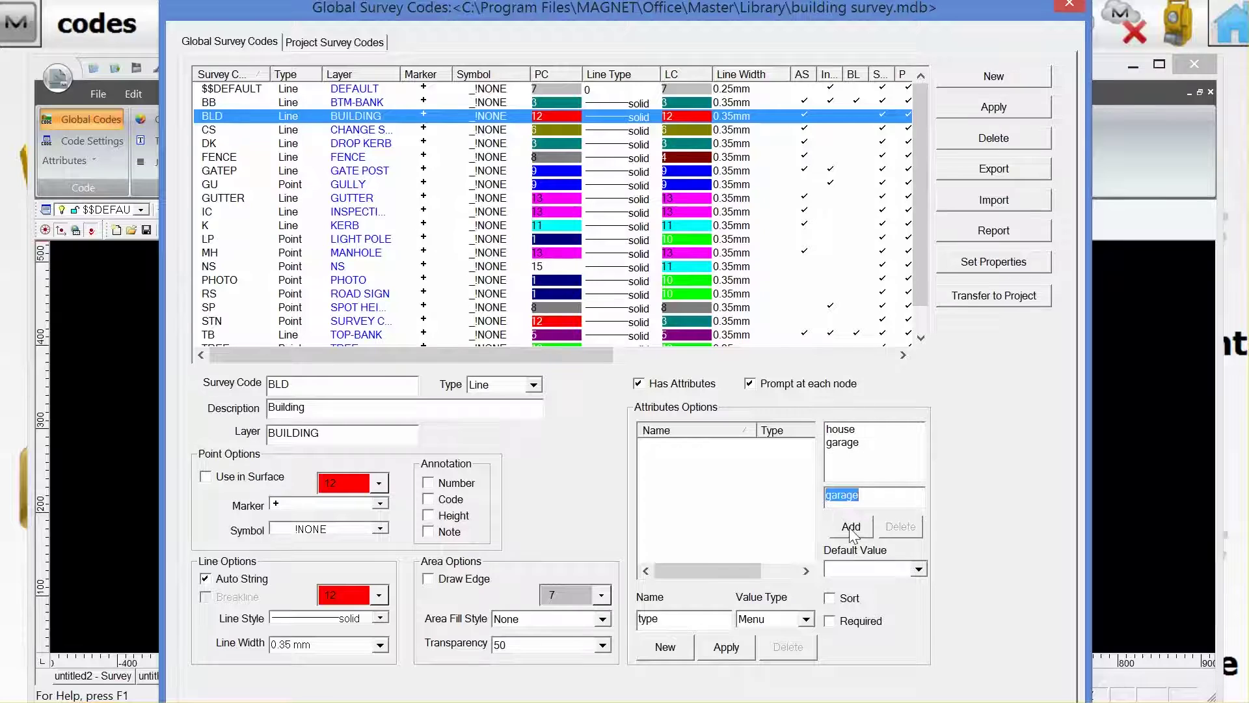
{"action": "type", "text": "bric"}
{"action": "type", "text": "k"}
{"action": "left_click", "coordinate": [854, 533]}
{"action": "type", "text": "concr"}
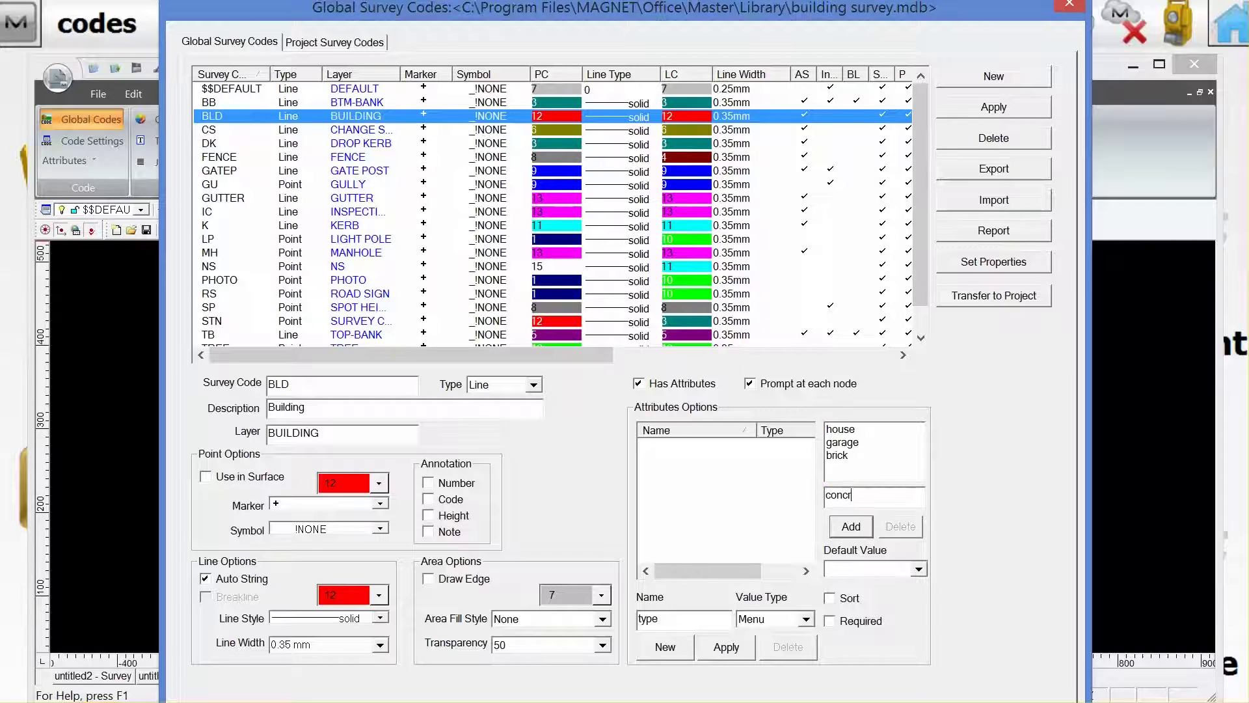
{"action": "type", "text": "ete"}
{"action": "left_click", "coordinate": [851, 528]}
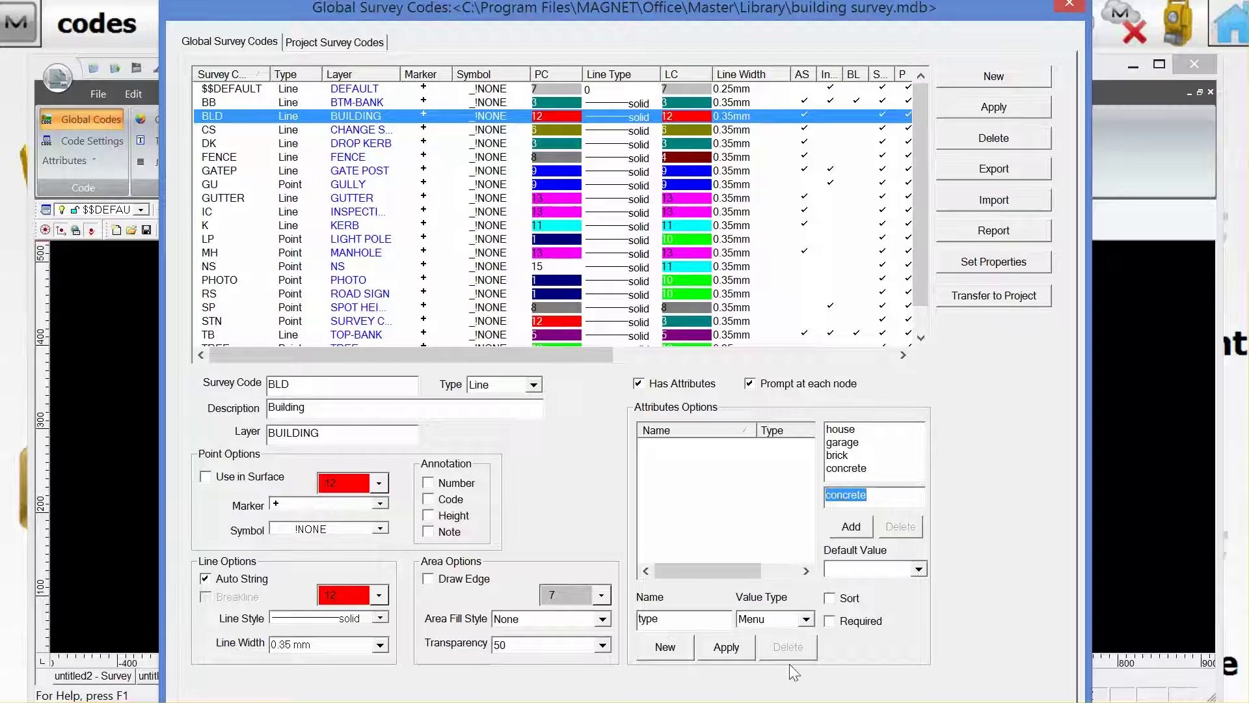
{"action": "left_click", "coordinate": [667, 653]}
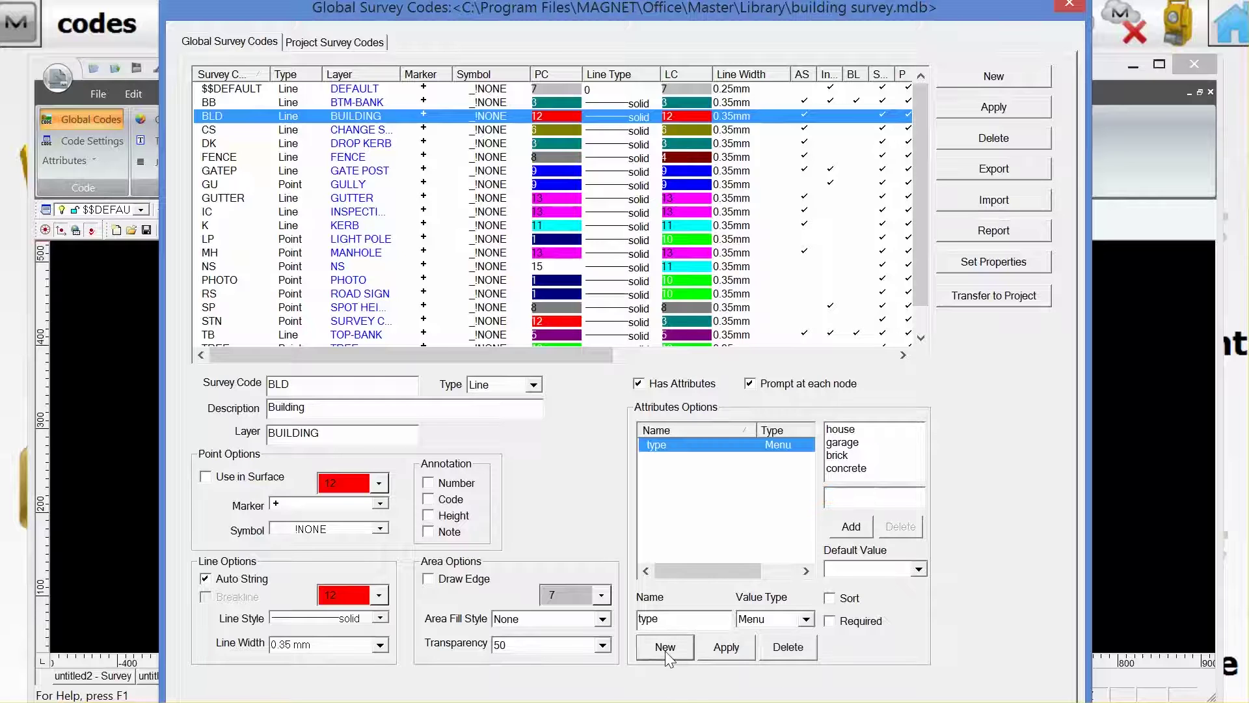
{"action": "left_click", "coordinate": [719, 650]}
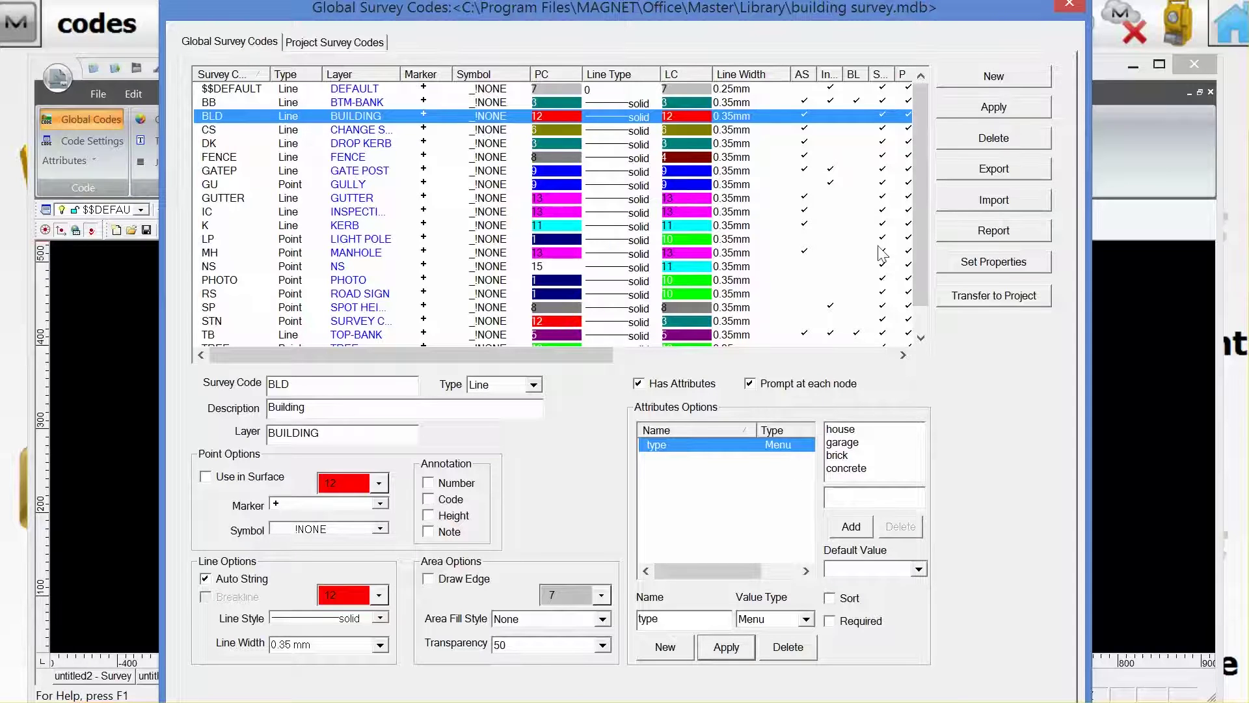
Step: Turn on Has Attributes for the TREE code and start exporting the survey codes
{"action": "left_click_drag", "start_coordinate": [920, 242], "coordinate": [922, 279]}
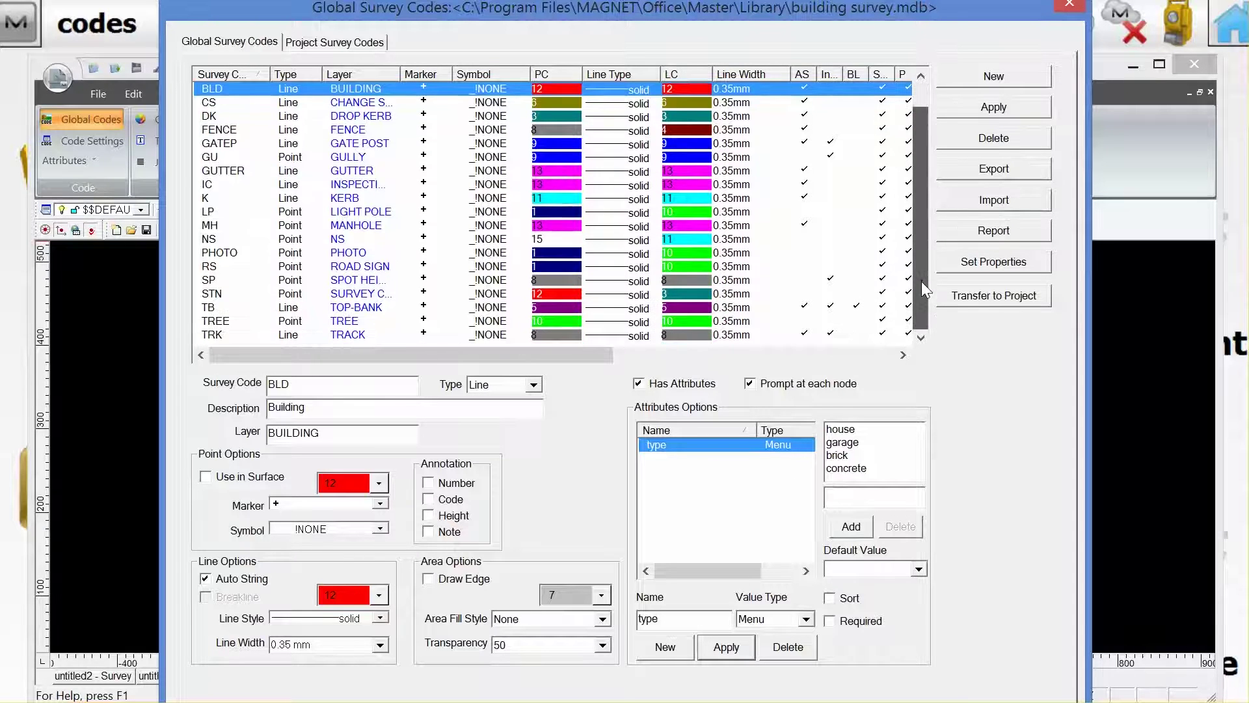
{"action": "left_click", "coordinate": [212, 321]}
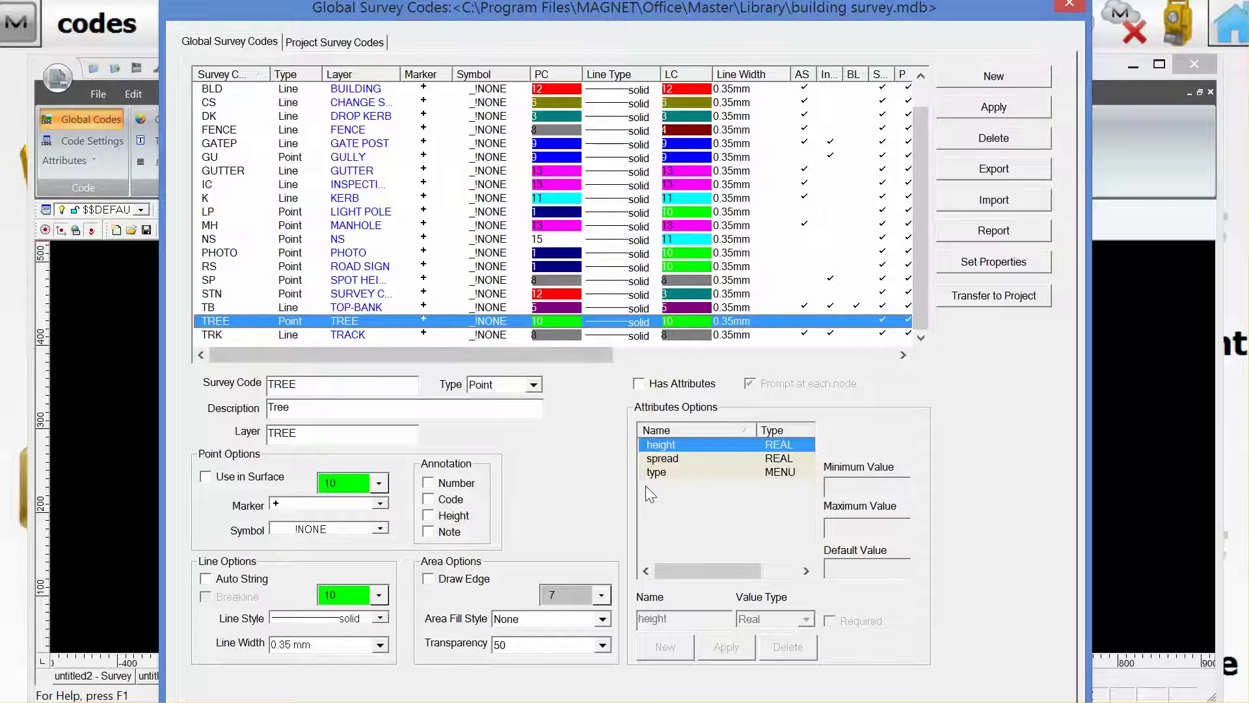
{"action": "left_click", "coordinate": [639, 383]}
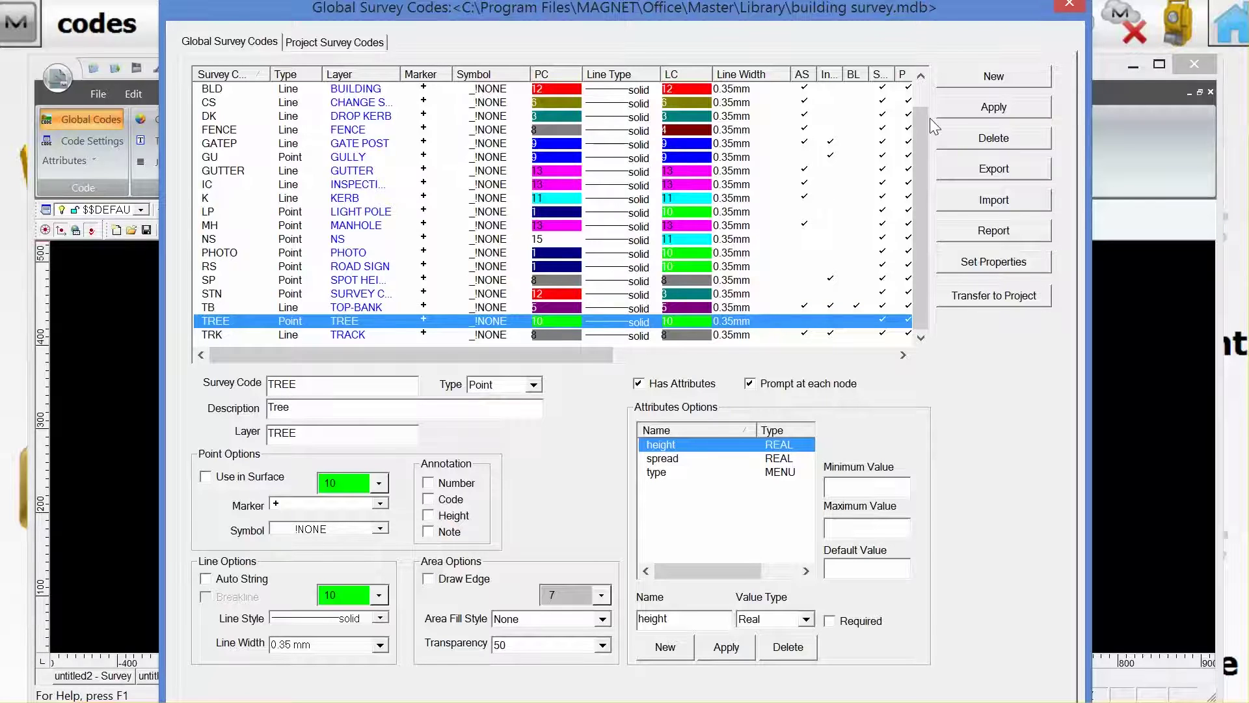
{"action": "left_click", "coordinate": [974, 169]}
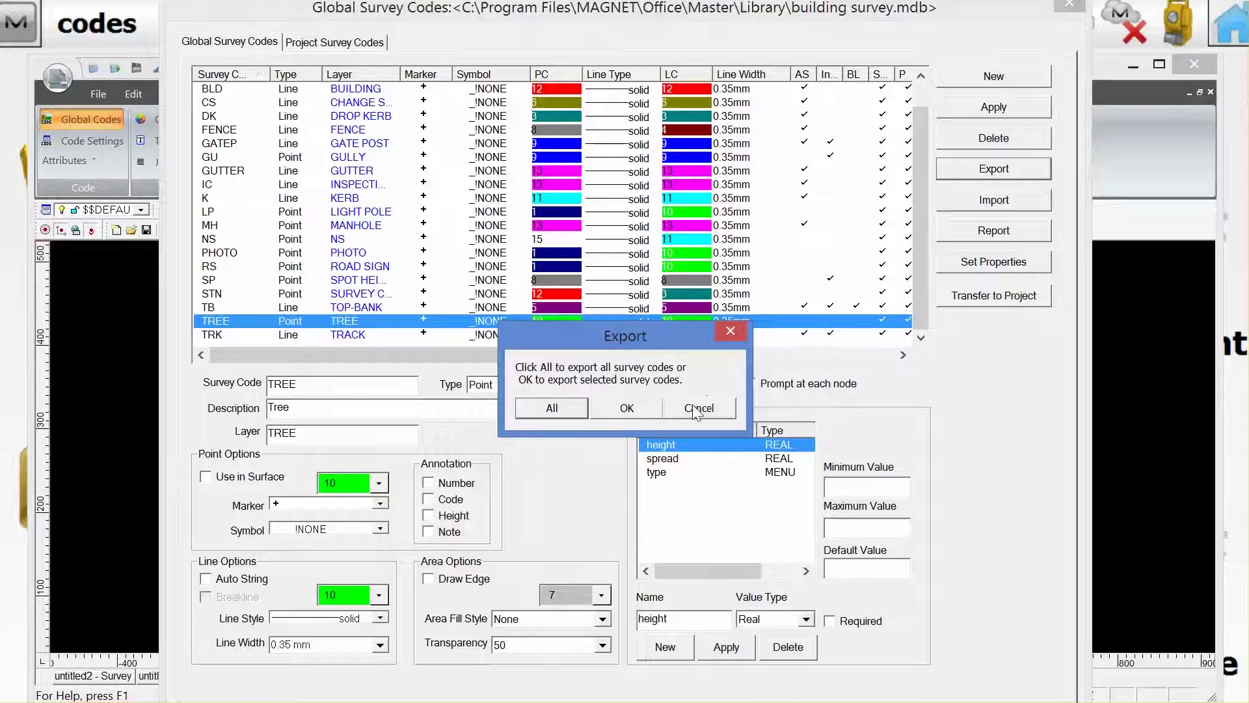
Step: Set the export to save as 'sample codes' on Removable Disk (E:) as MagnetField Code Files (*.XML)
{"action": "left_click", "coordinate": [552, 407]}
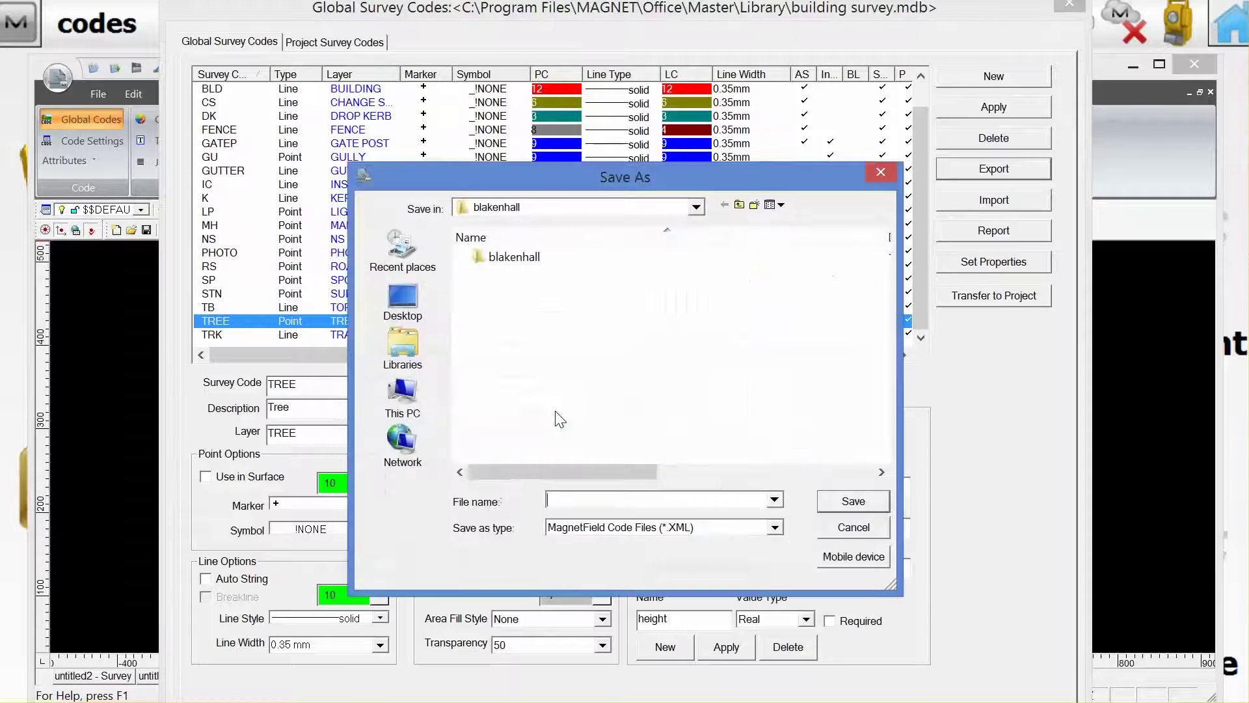
{"action": "left_click", "coordinate": [740, 205]}
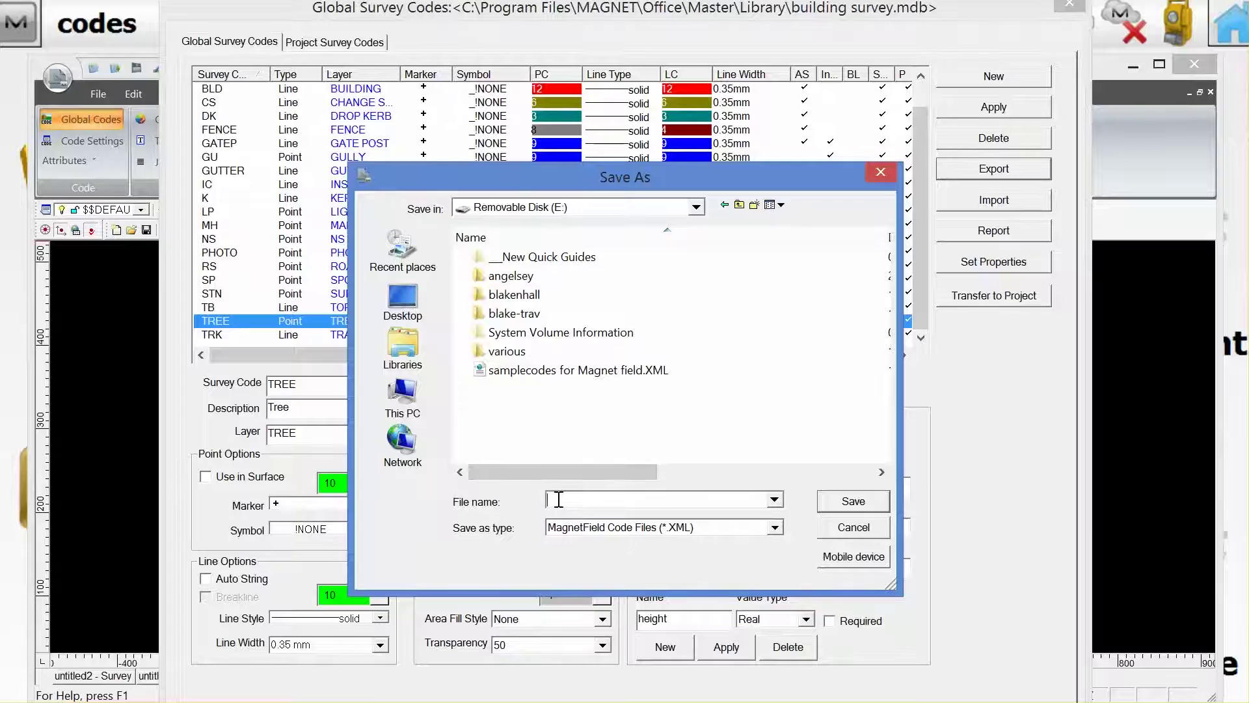
{"action": "type", "text": "sam"}
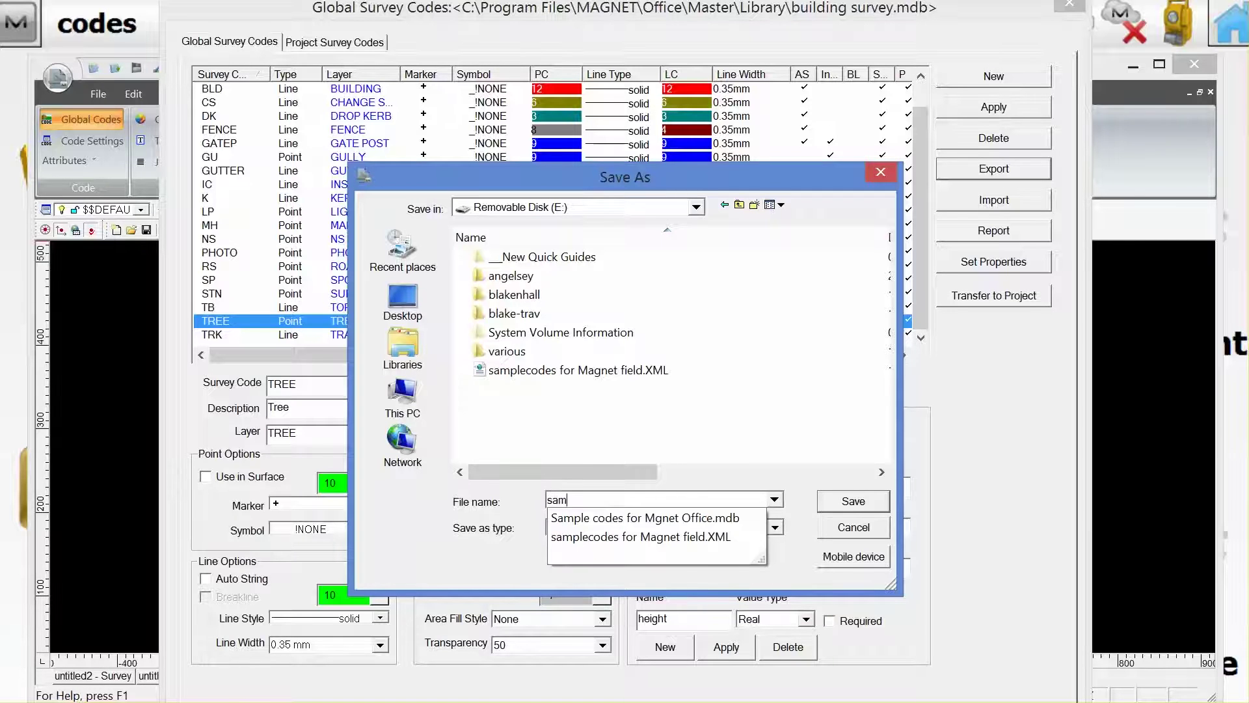
{"action": "type", "text": "ple"}
{"action": "type", "text": " codes"}
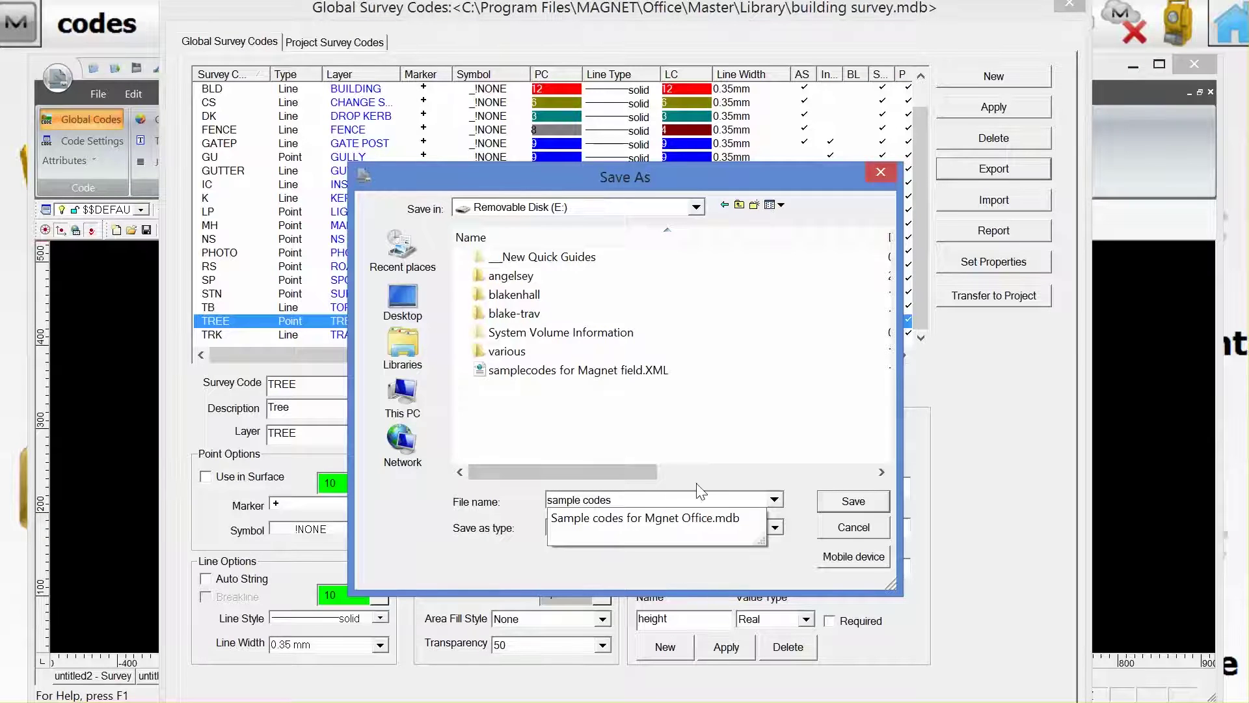
{"action": "scroll", "coordinate": [698, 508], "scroll_direction": "down", "scroll_amount": 3}
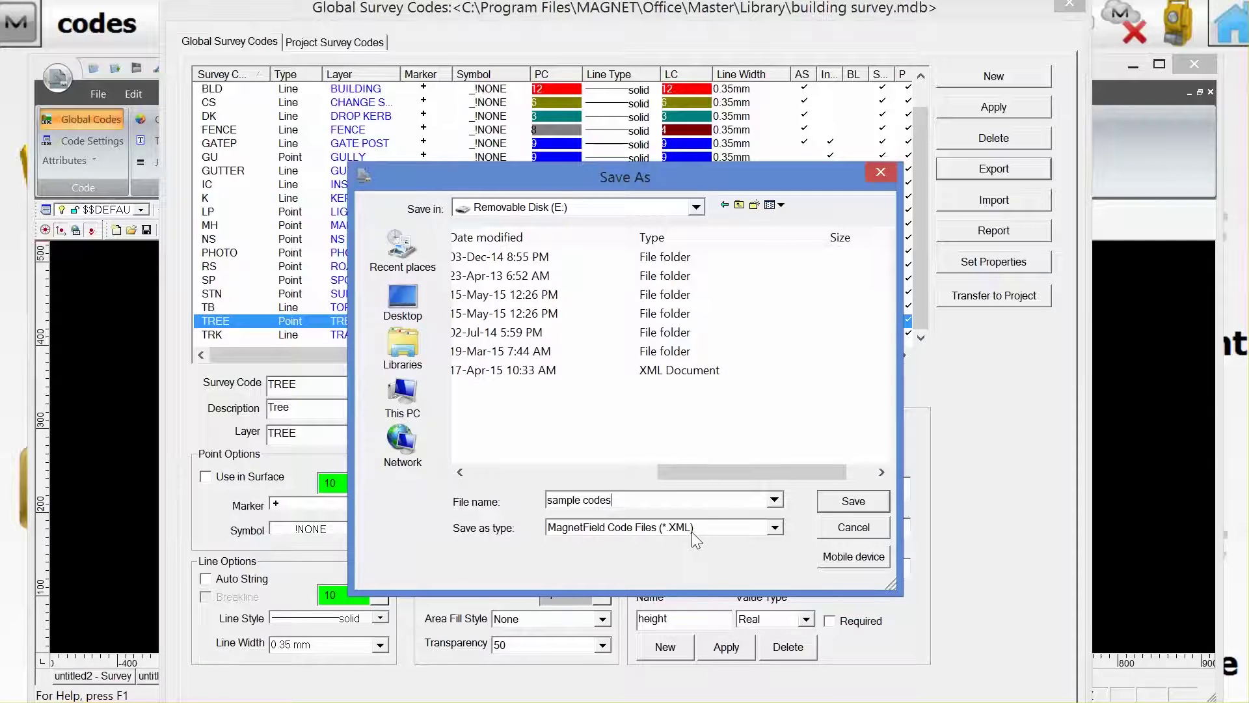
Step: Save sample codes.XML to E: and close the library, dismissing the save-changes prompt
{"action": "left_click", "coordinate": [831, 503]}
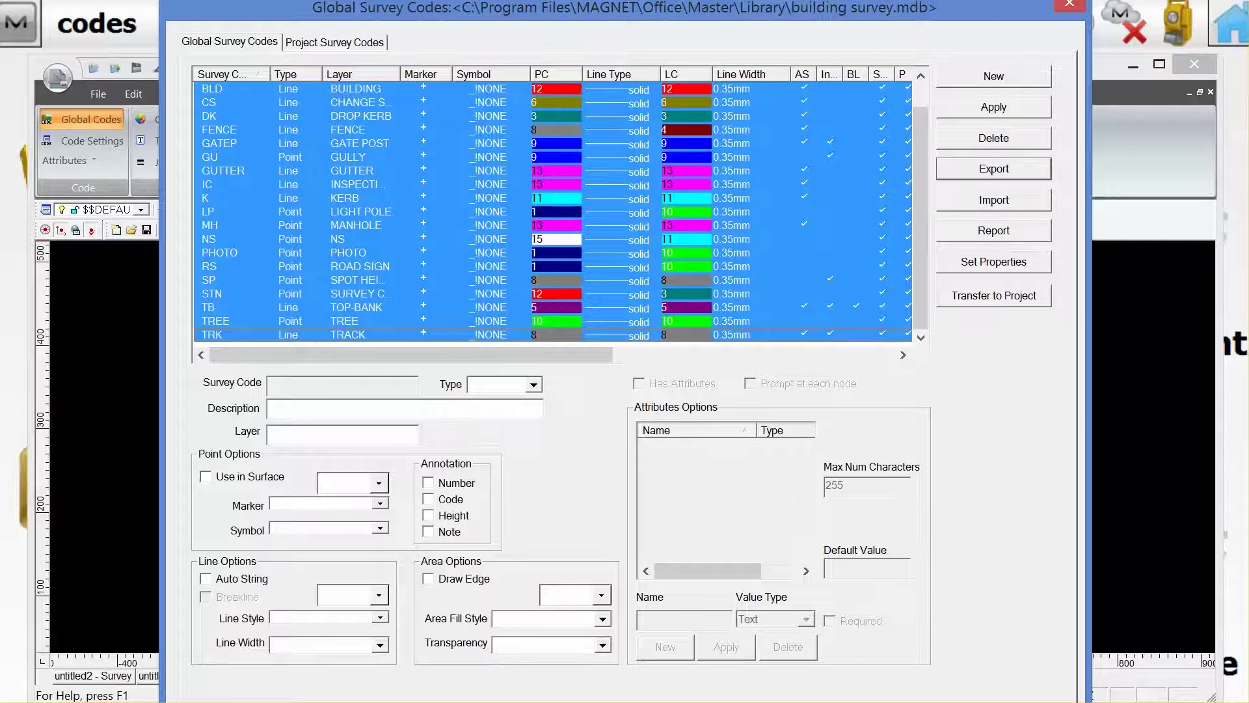
{"action": "key", "text": "Escape"}
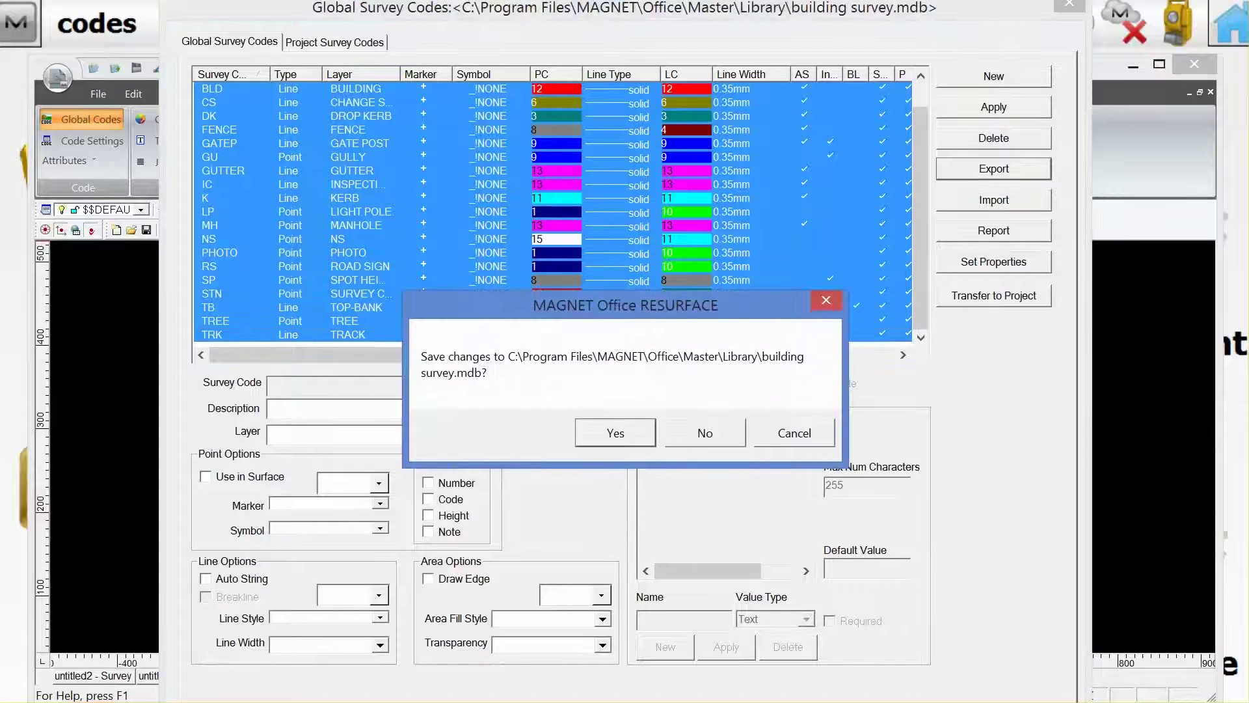
{"action": "left_click", "coordinate": [700, 431]}
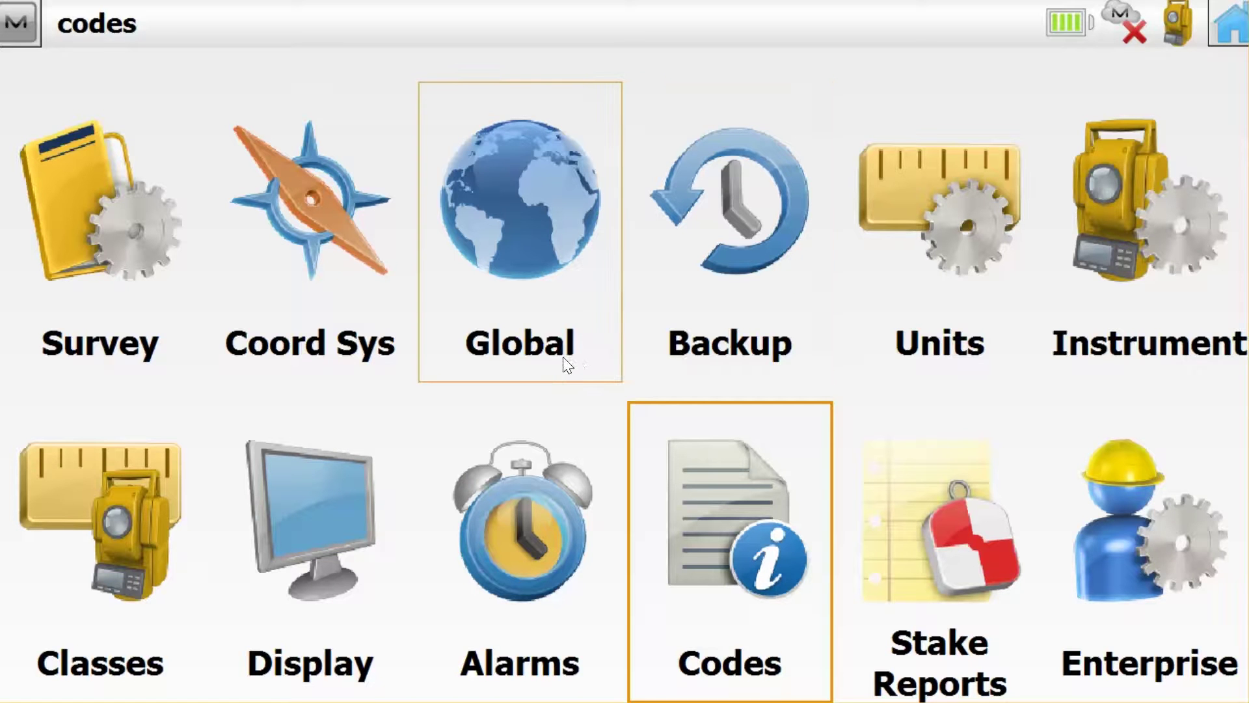
Step: In MAGNET Field, show the Settings tab of Configure > Codes for the codes job
{"action": "left_click", "coordinate": [1230, 29]}
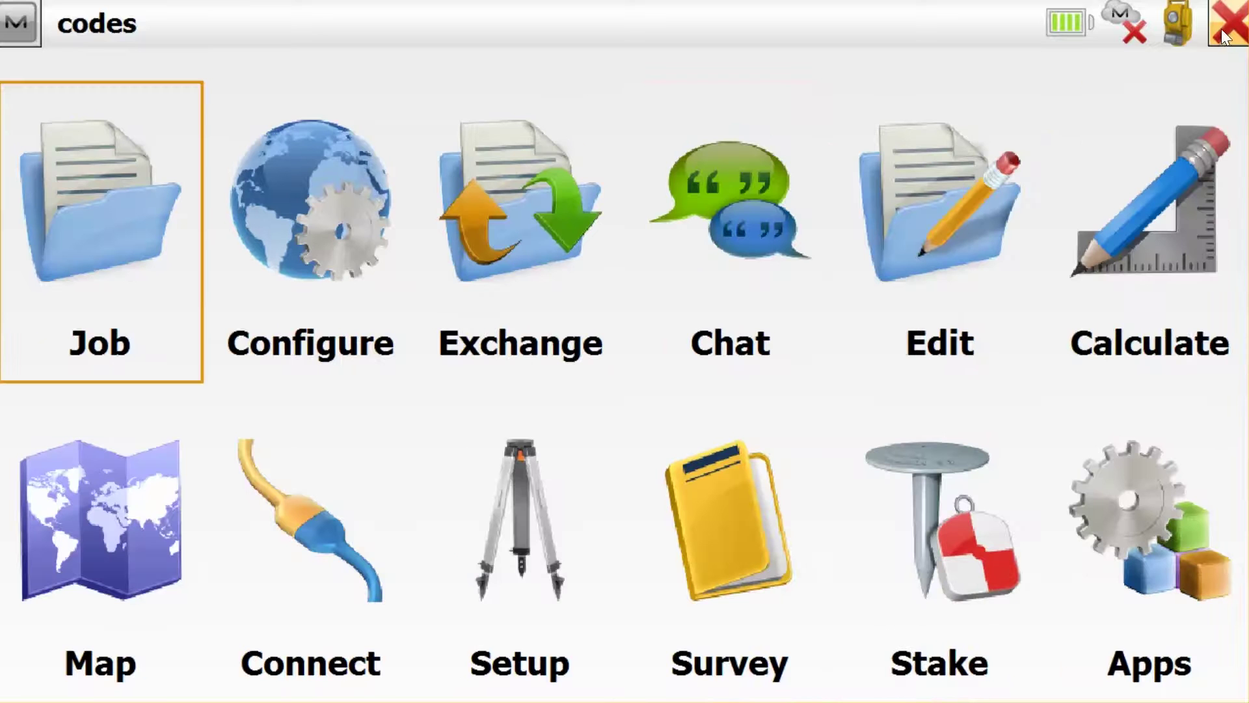
{"action": "left_click", "coordinate": [372, 302]}
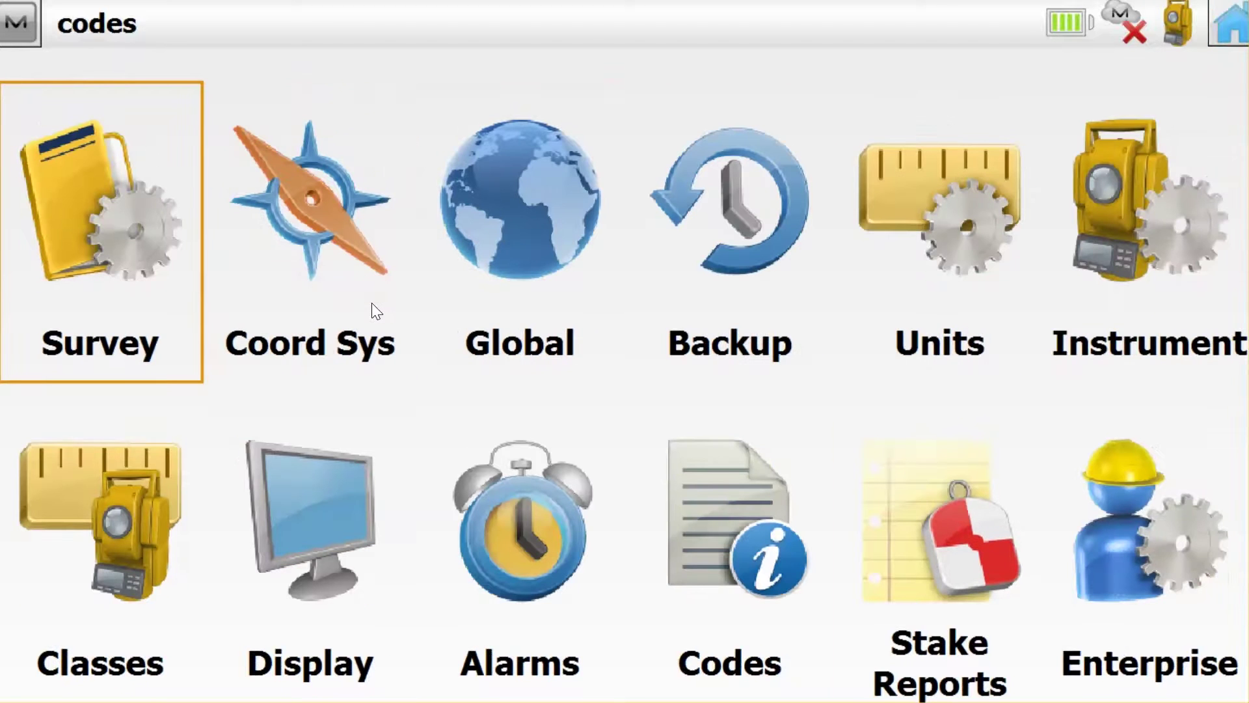
{"action": "left_click", "coordinate": [694, 508]}
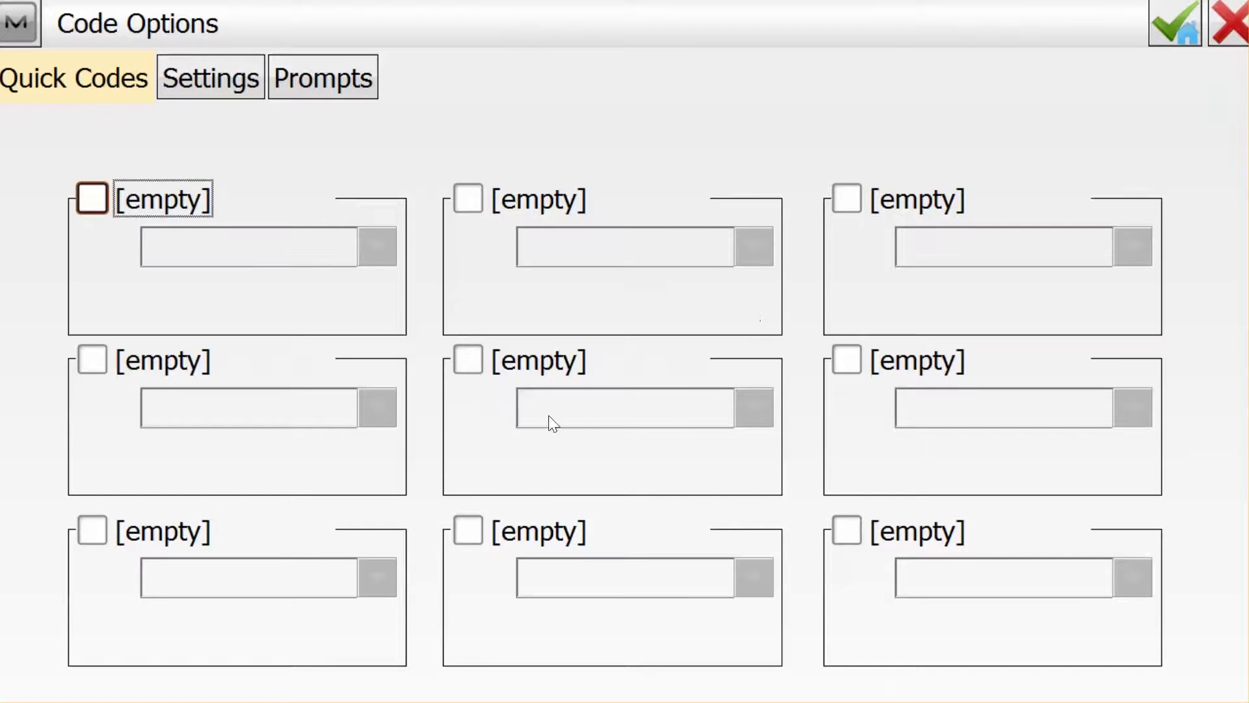
{"action": "left_click", "coordinate": [212, 86]}
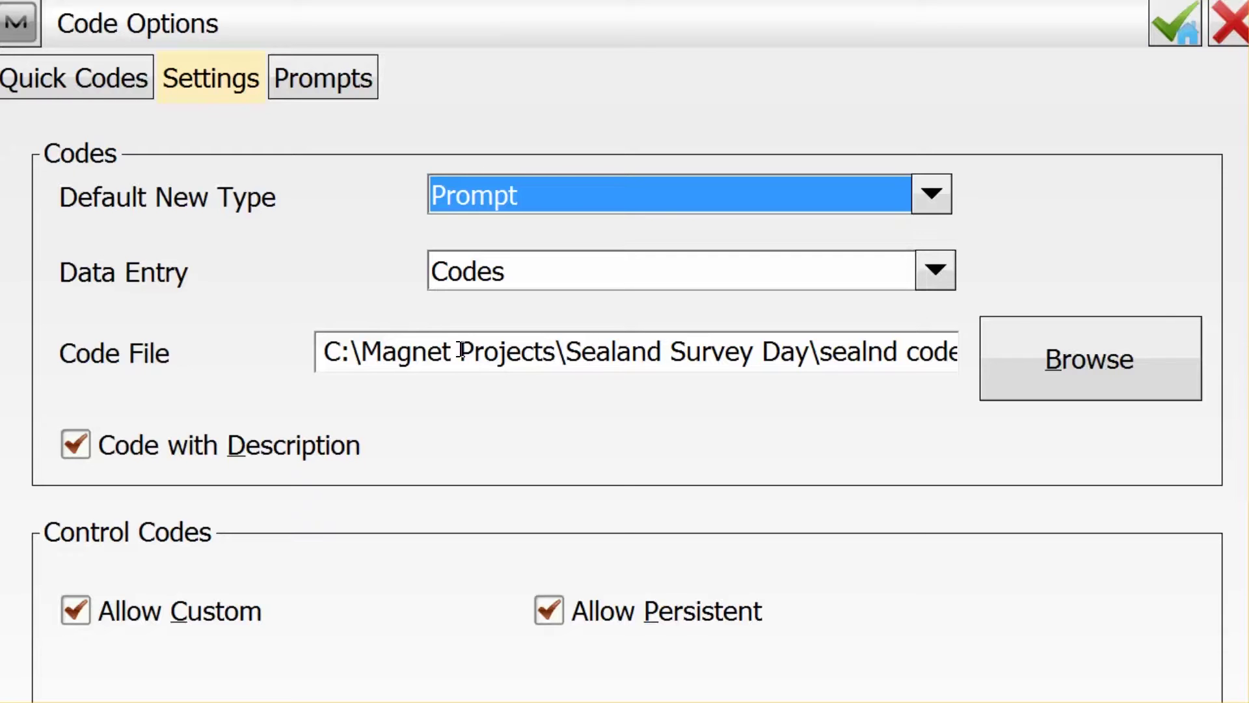
Step: Browse to drive E: and set sample codes.XML as the code file
{"action": "left_click", "coordinate": [1045, 359]}
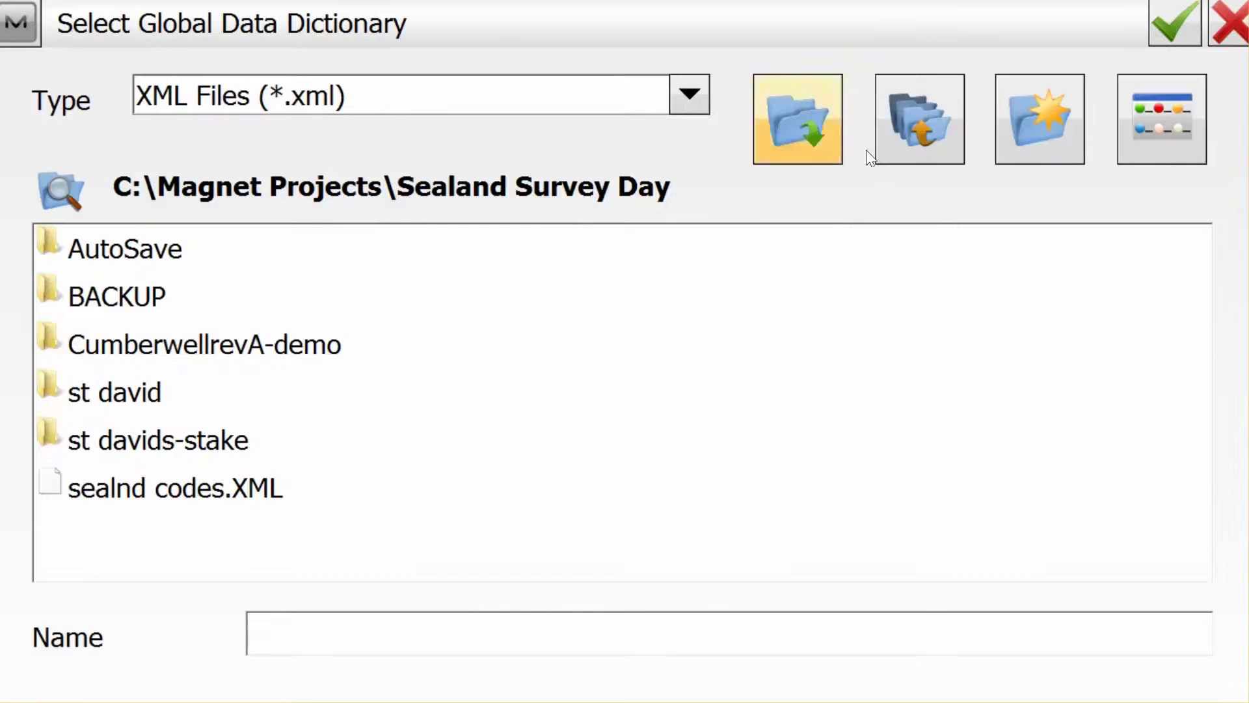
{"action": "left_click", "coordinate": [917, 143]}
{"action": "left_click", "coordinate": [915, 138]}
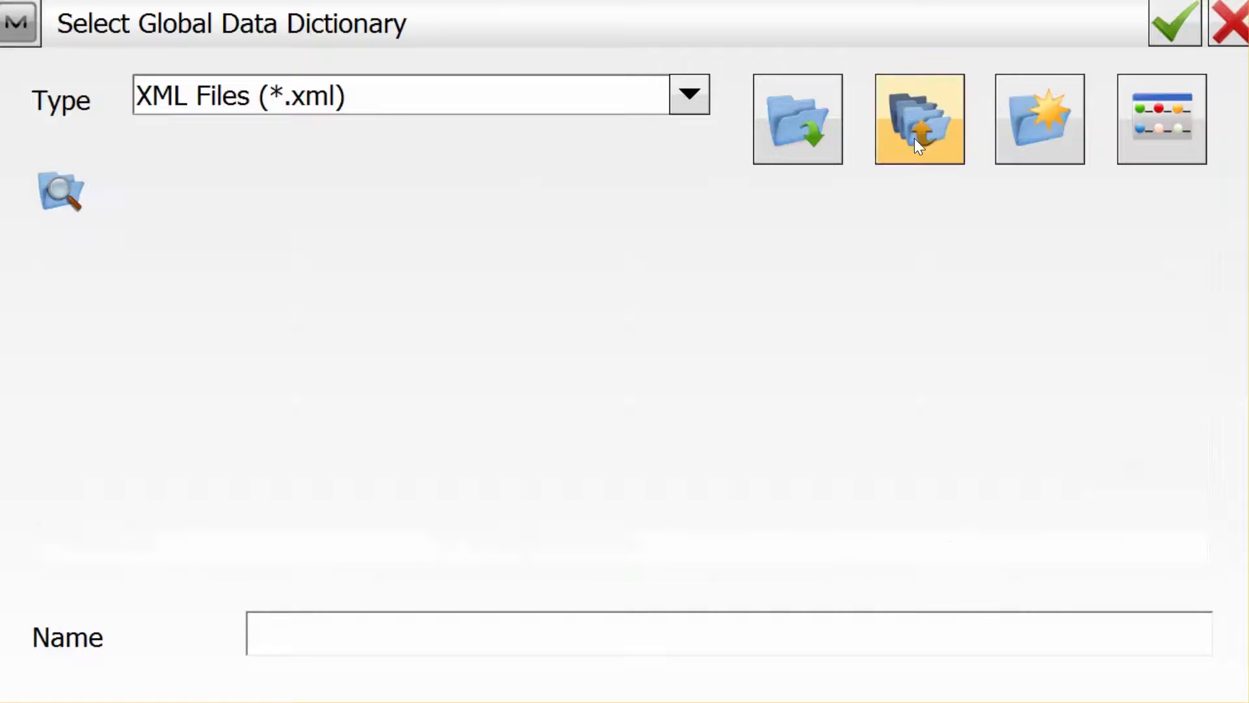
{"action": "double_click", "coordinate": [282, 303]}
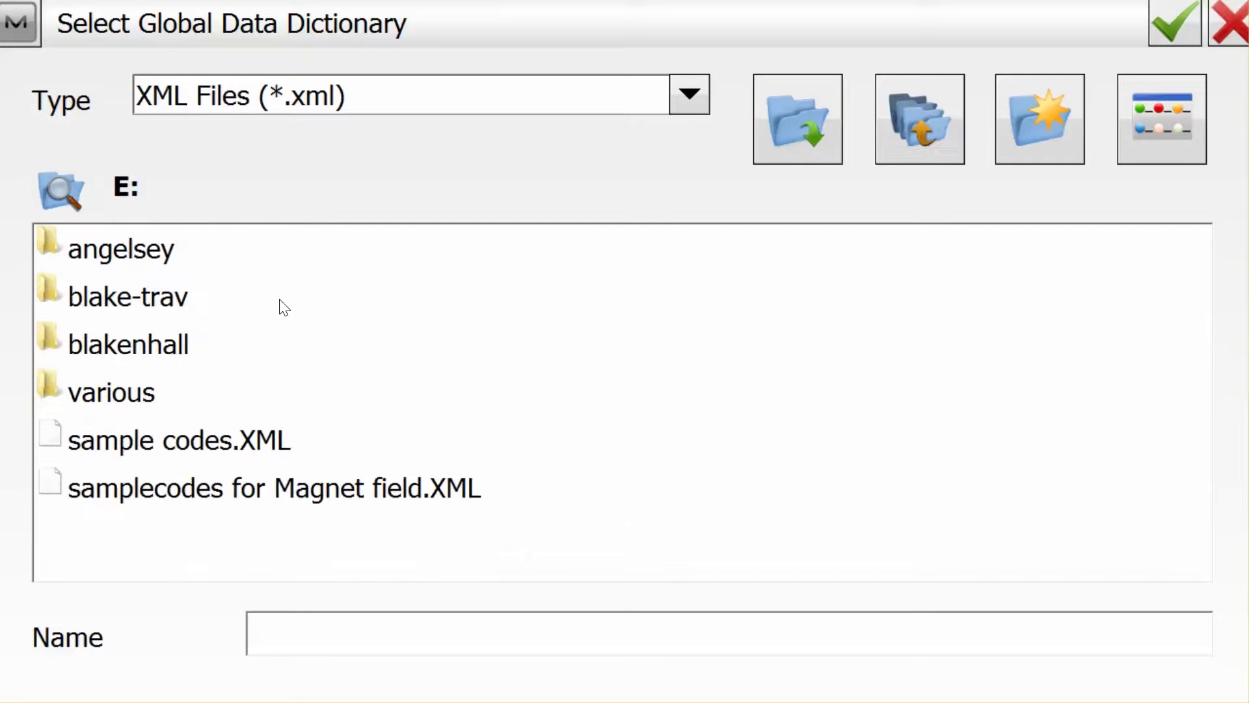
{"action": "left_click", "coordinate": [233, 441]}
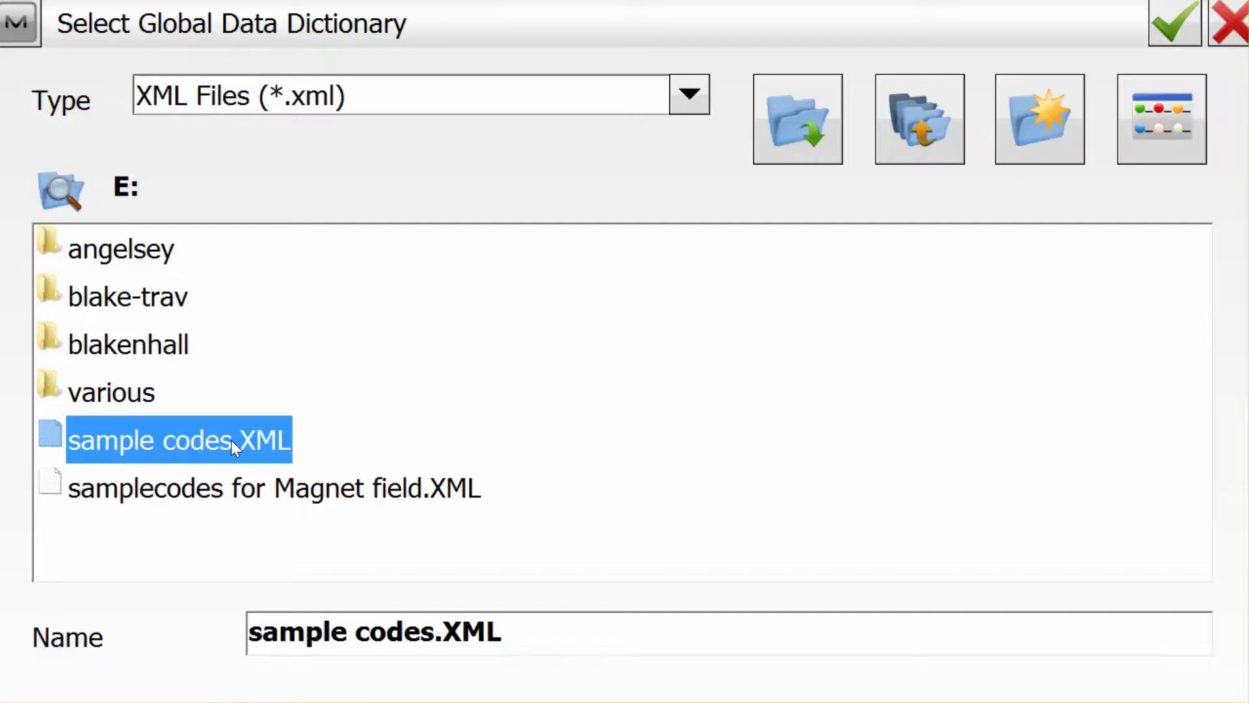
{"action": "left_click", "coordinate": [1177, 17]}
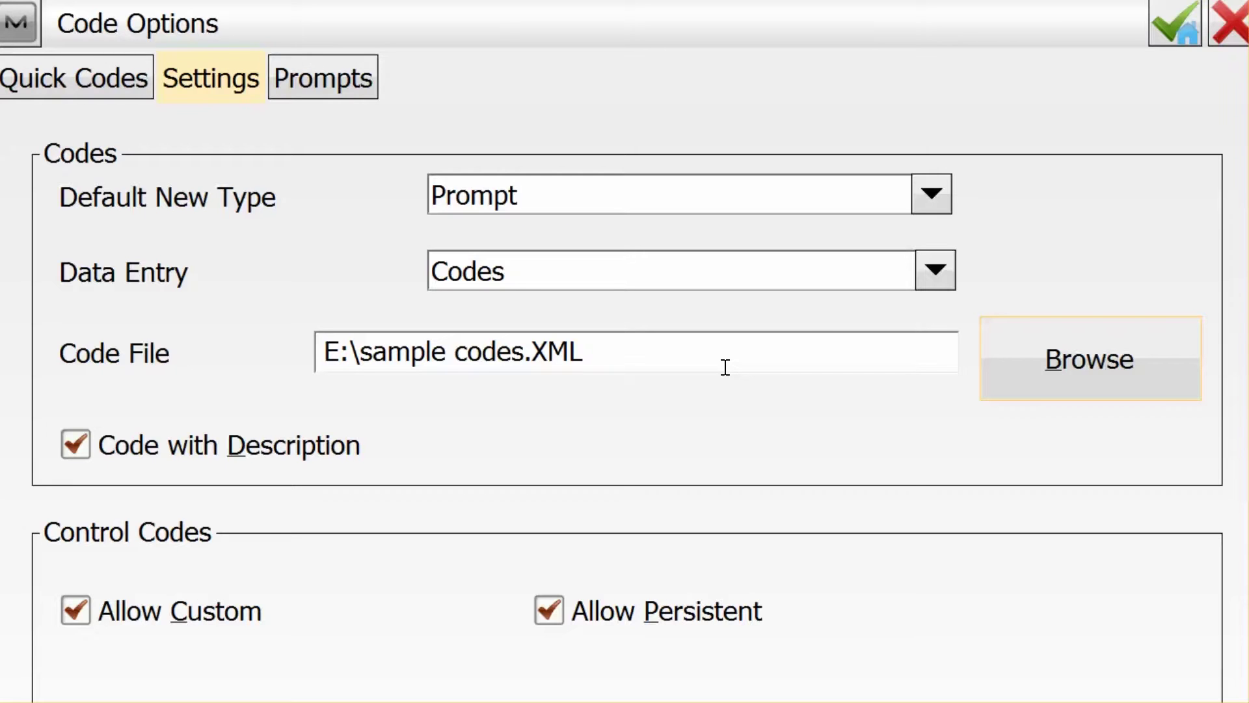
{"action": "left_click", "coordinate": [1186, 18]}
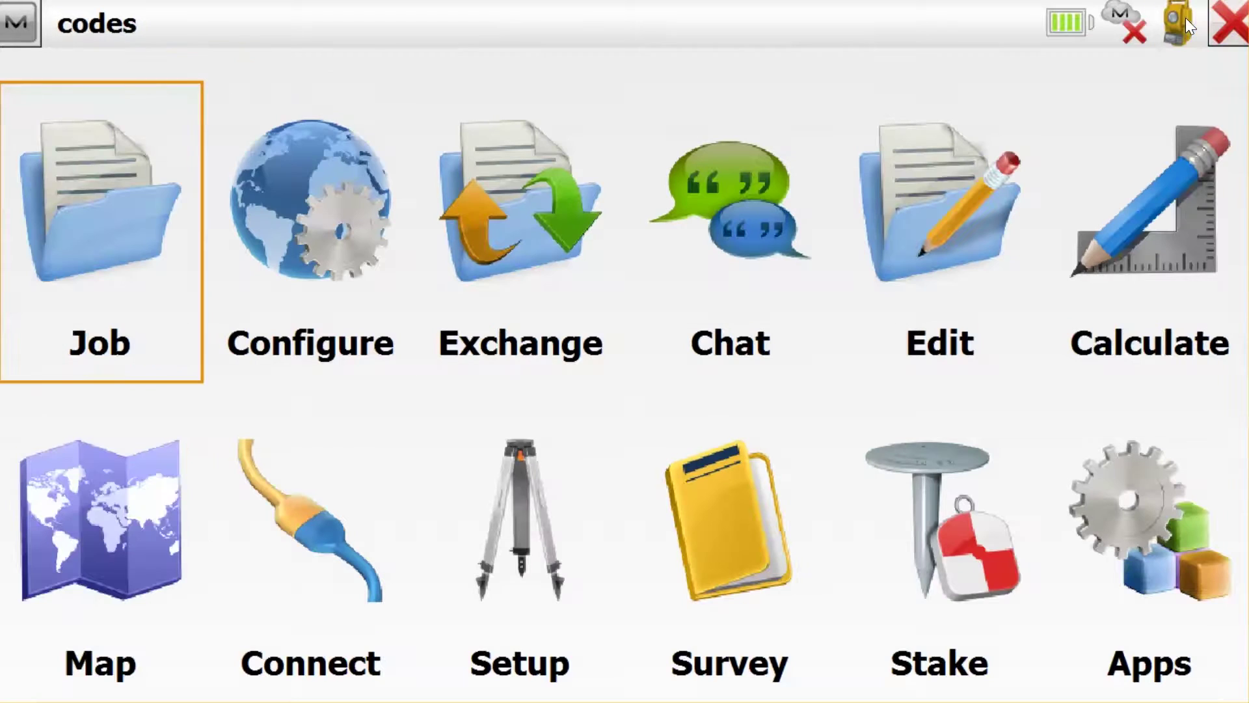
{"action": "left_click", "coordinate": [732, 503]}
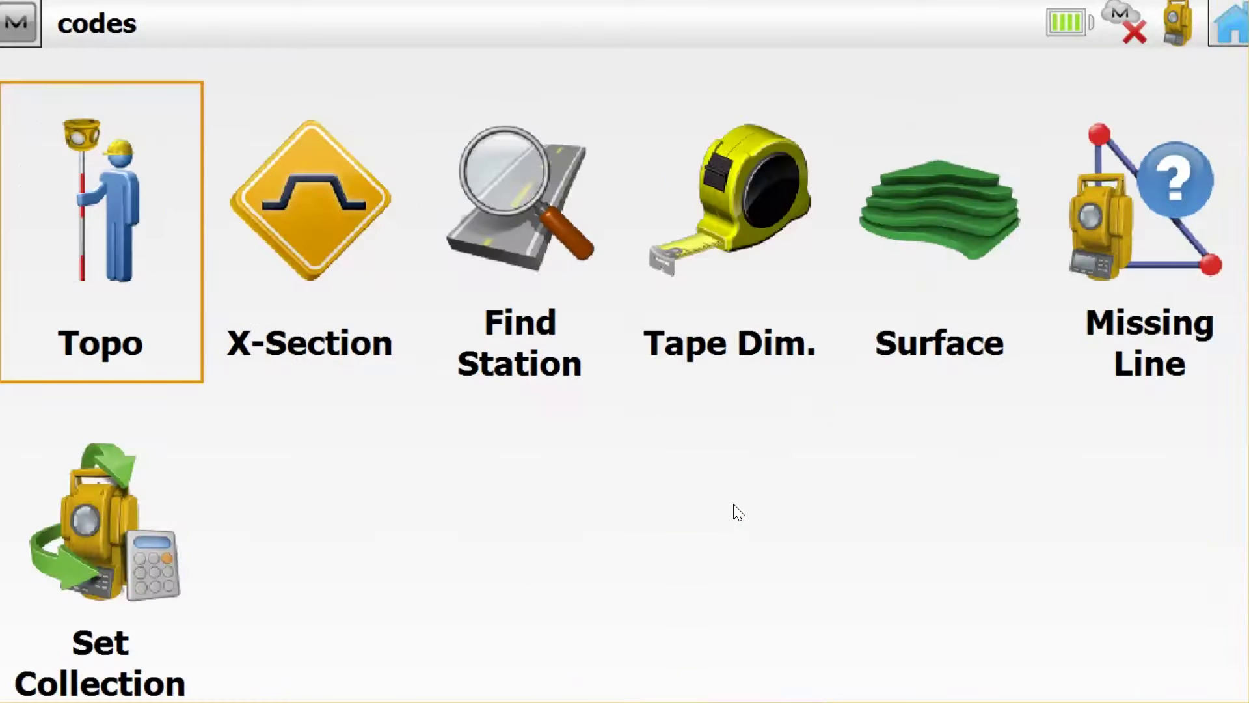
{"action": "left_click", "coordinate": [144, 366]}
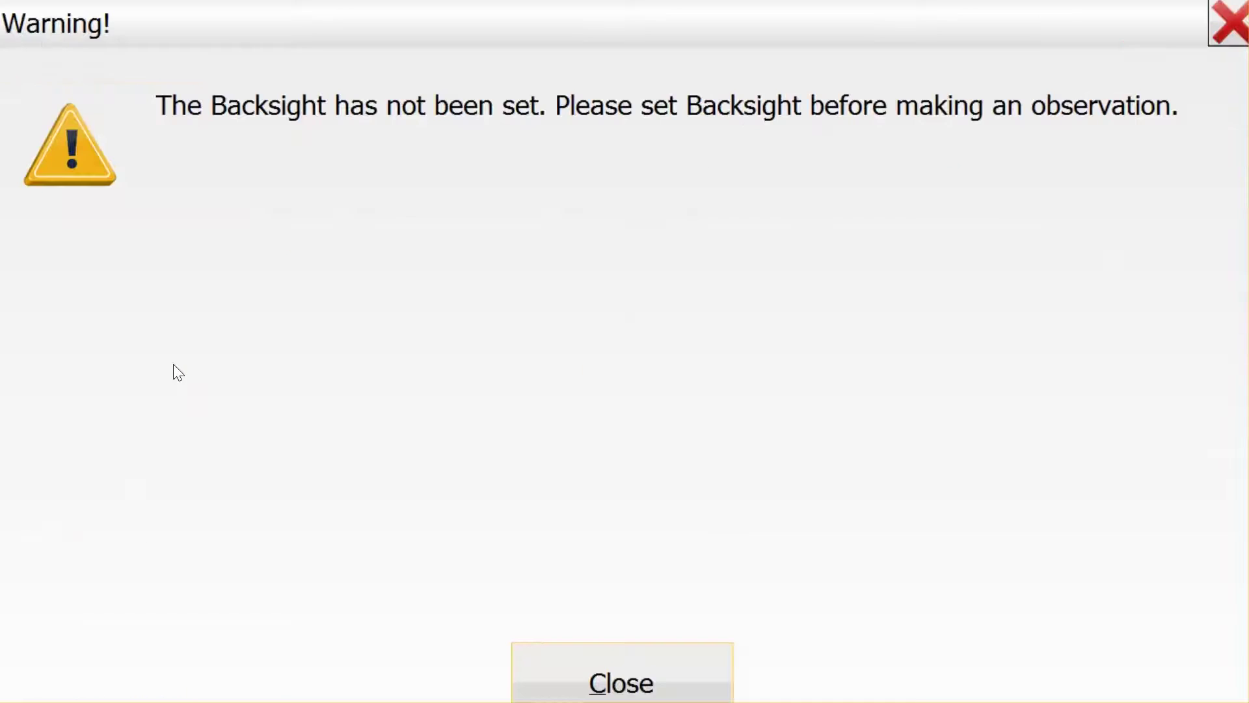
{"action": "left_click", "coordinate": [604, 680]}
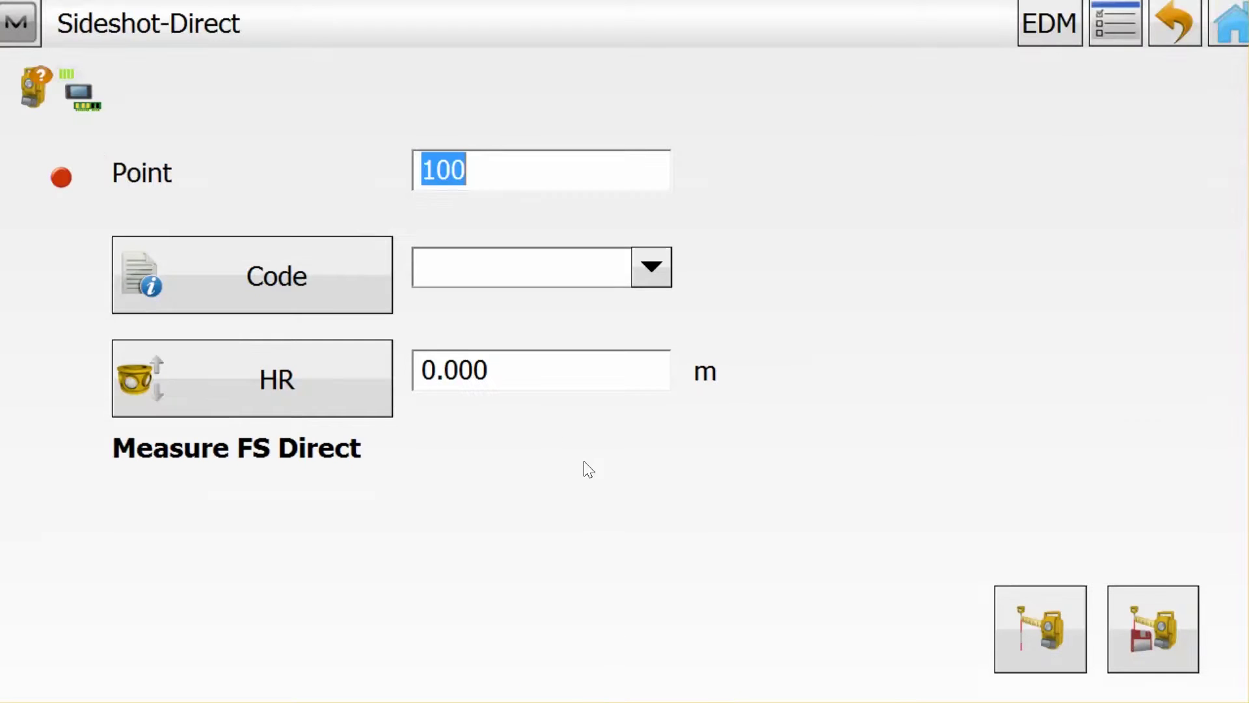
{"action": "left_click", "coordinate": [641, 274]}
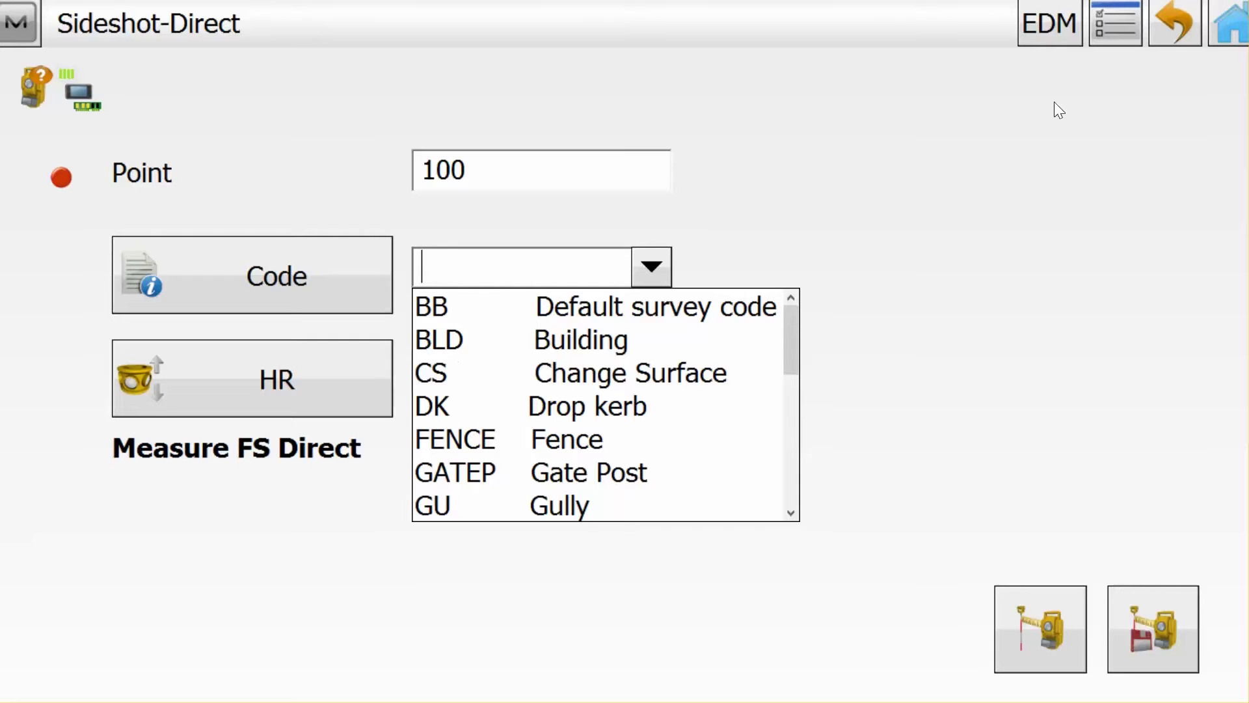
{"action": "left_click", "coordinate": [1182, 22]}
{"action": "left_click", "coordinate": [1181, 22]}
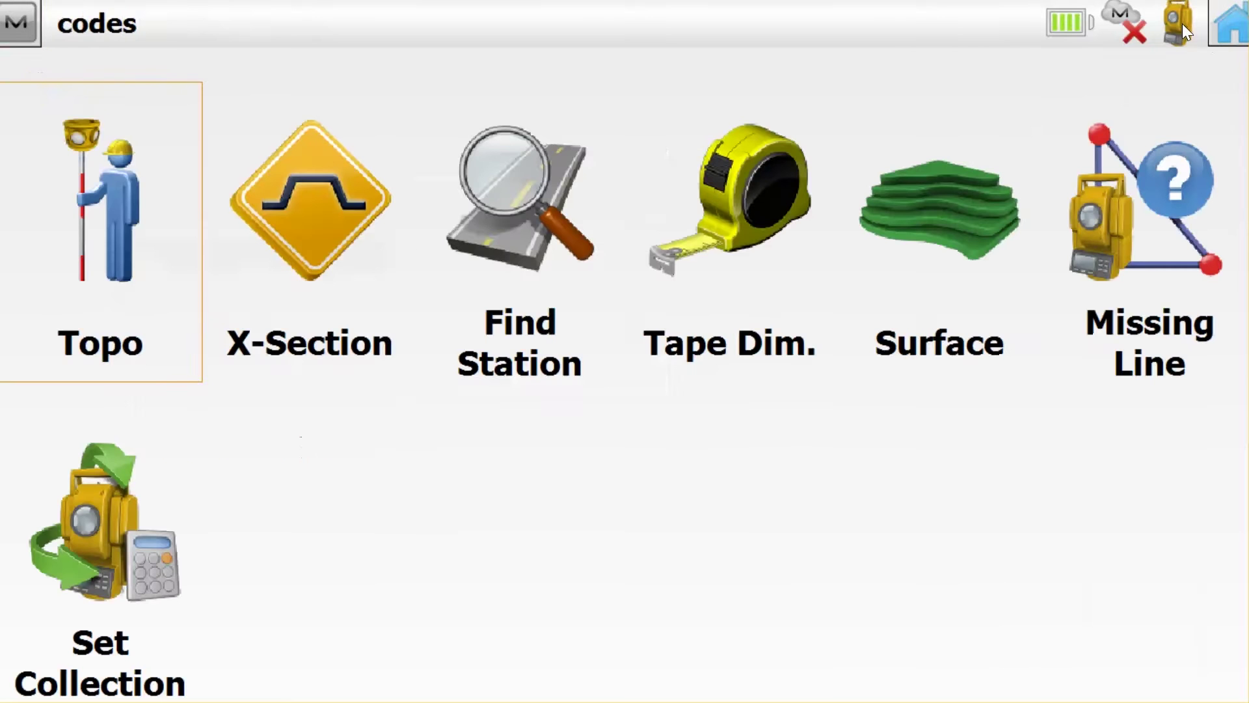
{"action": "left_click", "coordinate": [1218, 15]}
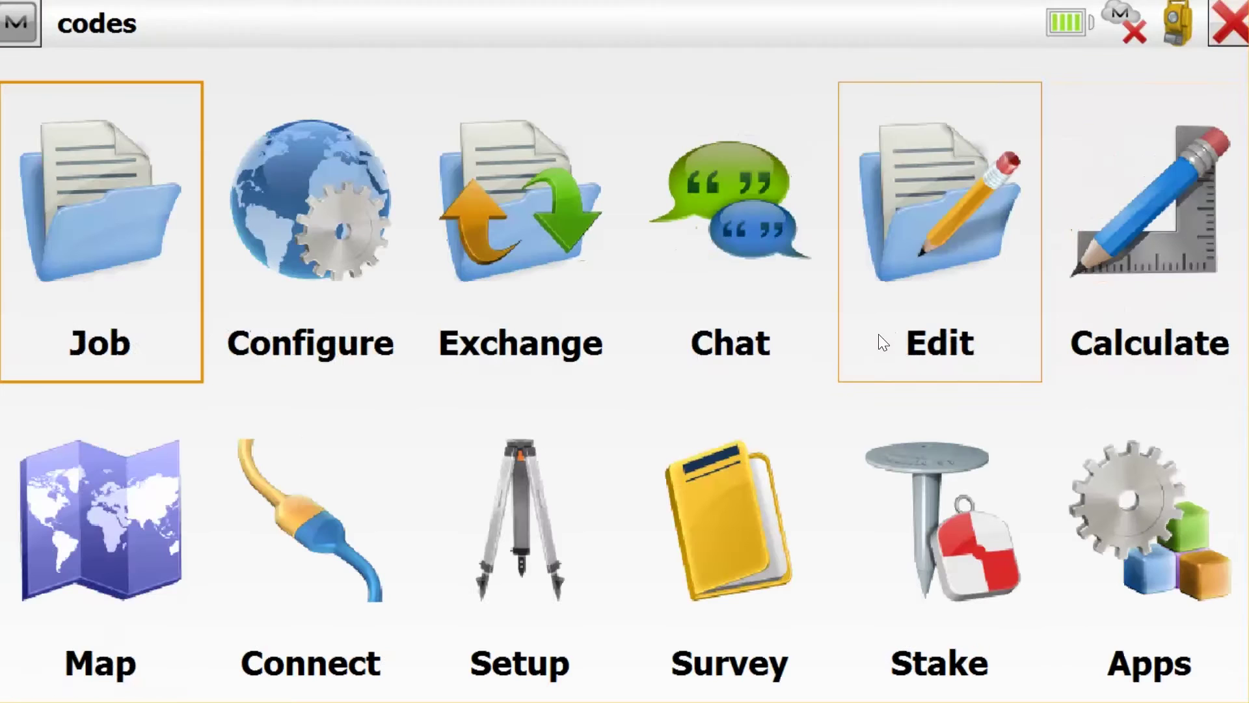